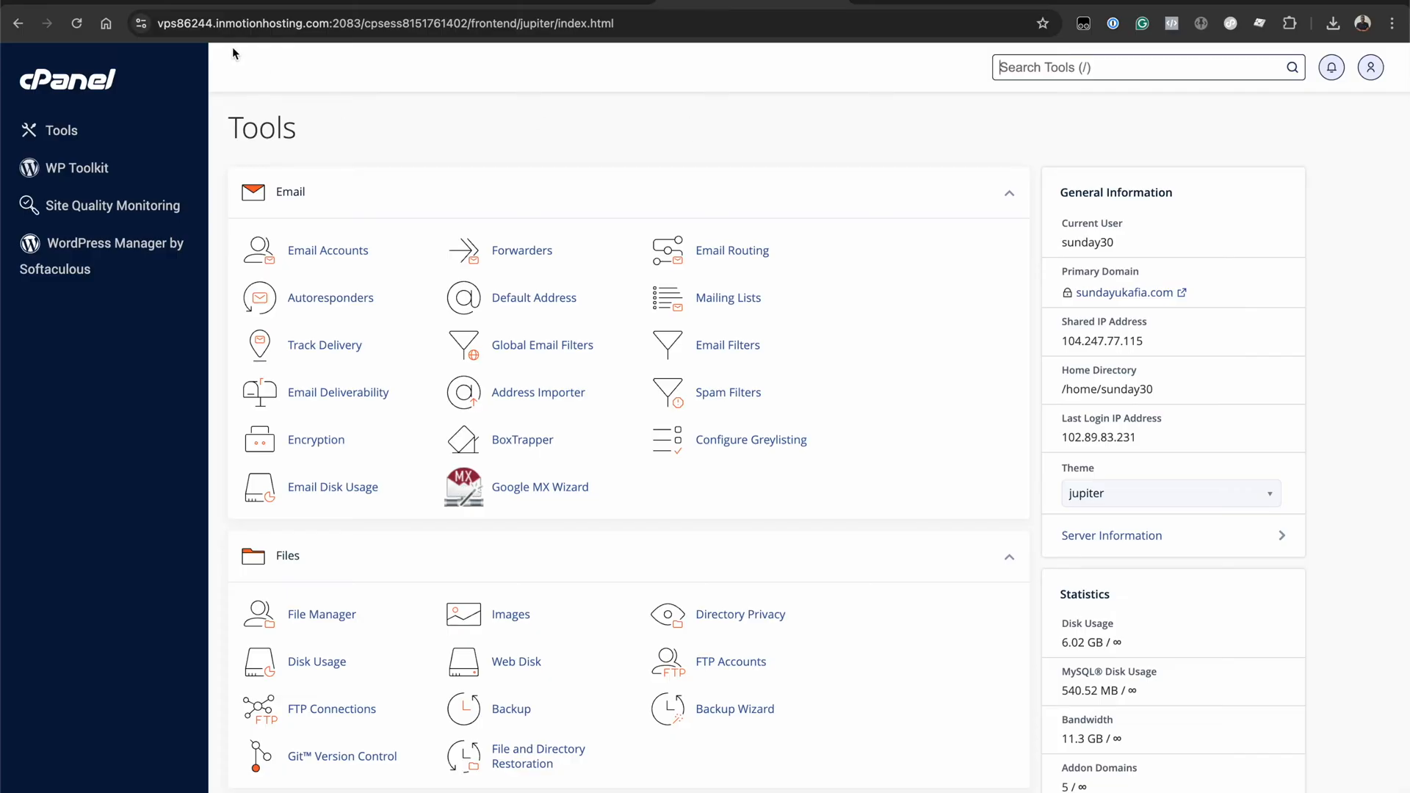
# Switch to the WordPress MailPoet home page, which warns about outdated PHP 7.4.33
pyautogui.click(183, 3)
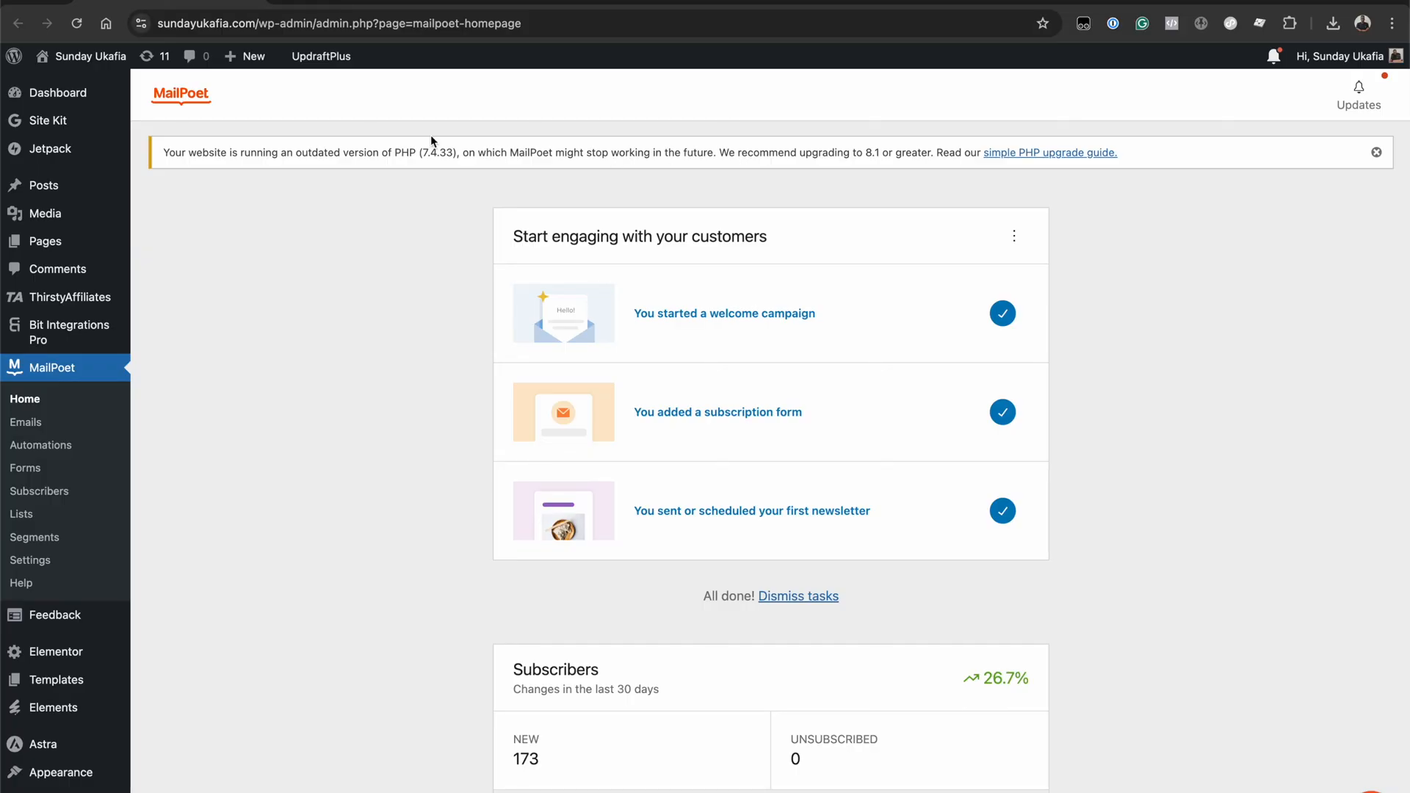
# Review the installed plugins and the 'meta pixel' search results, where Meta pixel for WordPress is flagged as PHP-incompatible
pyautogui.click(338, 4)
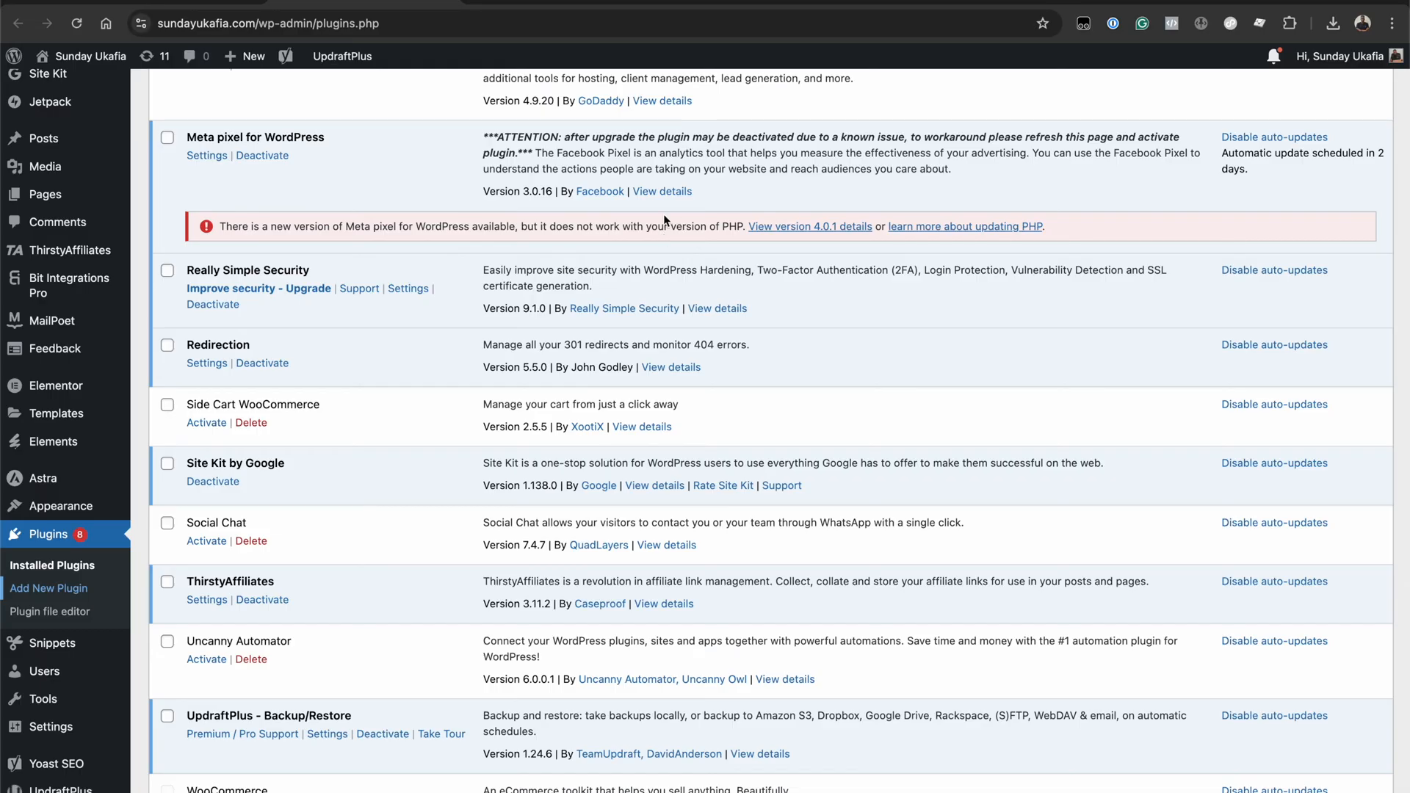
pyautogui.click(520, 3)
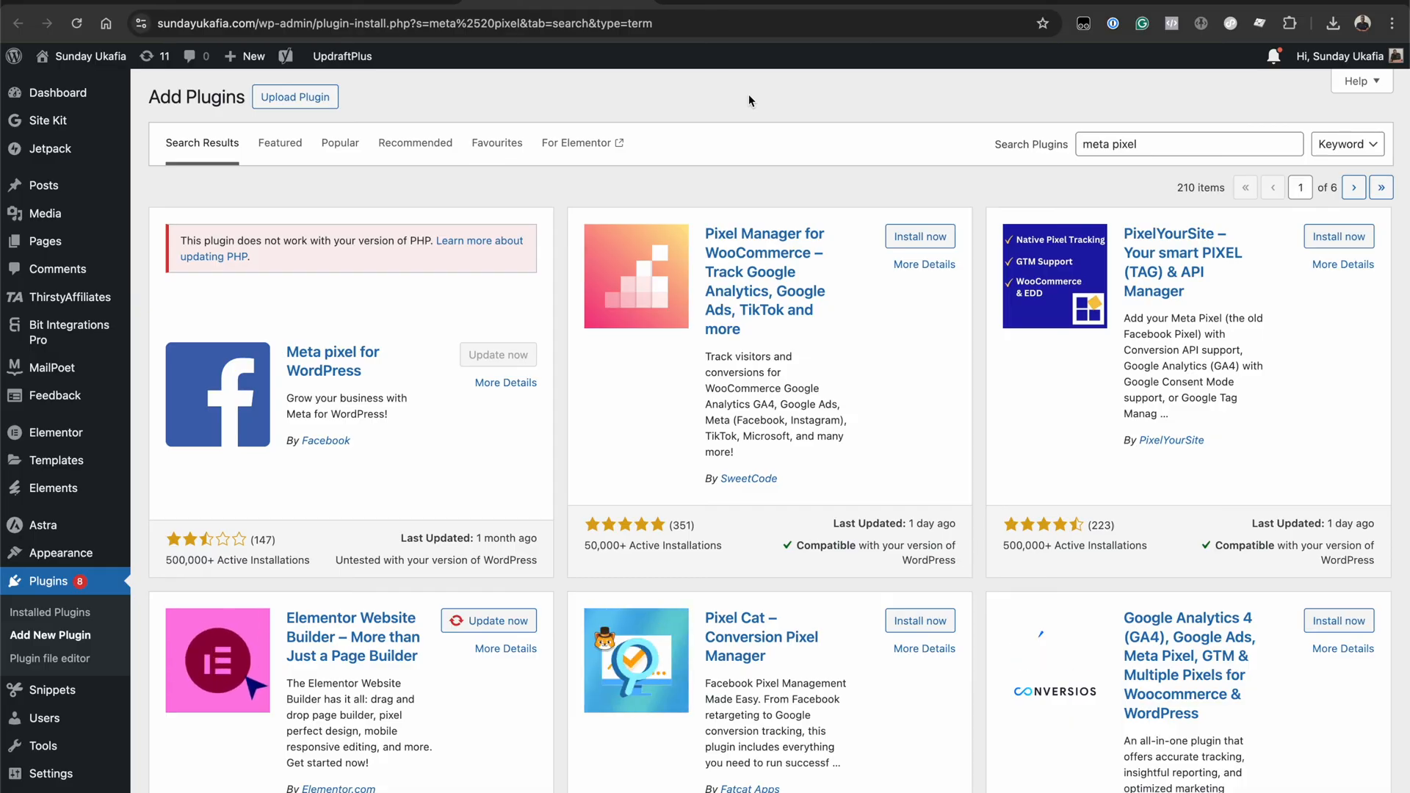
pyautogui.scroll(-3, 440, 478)
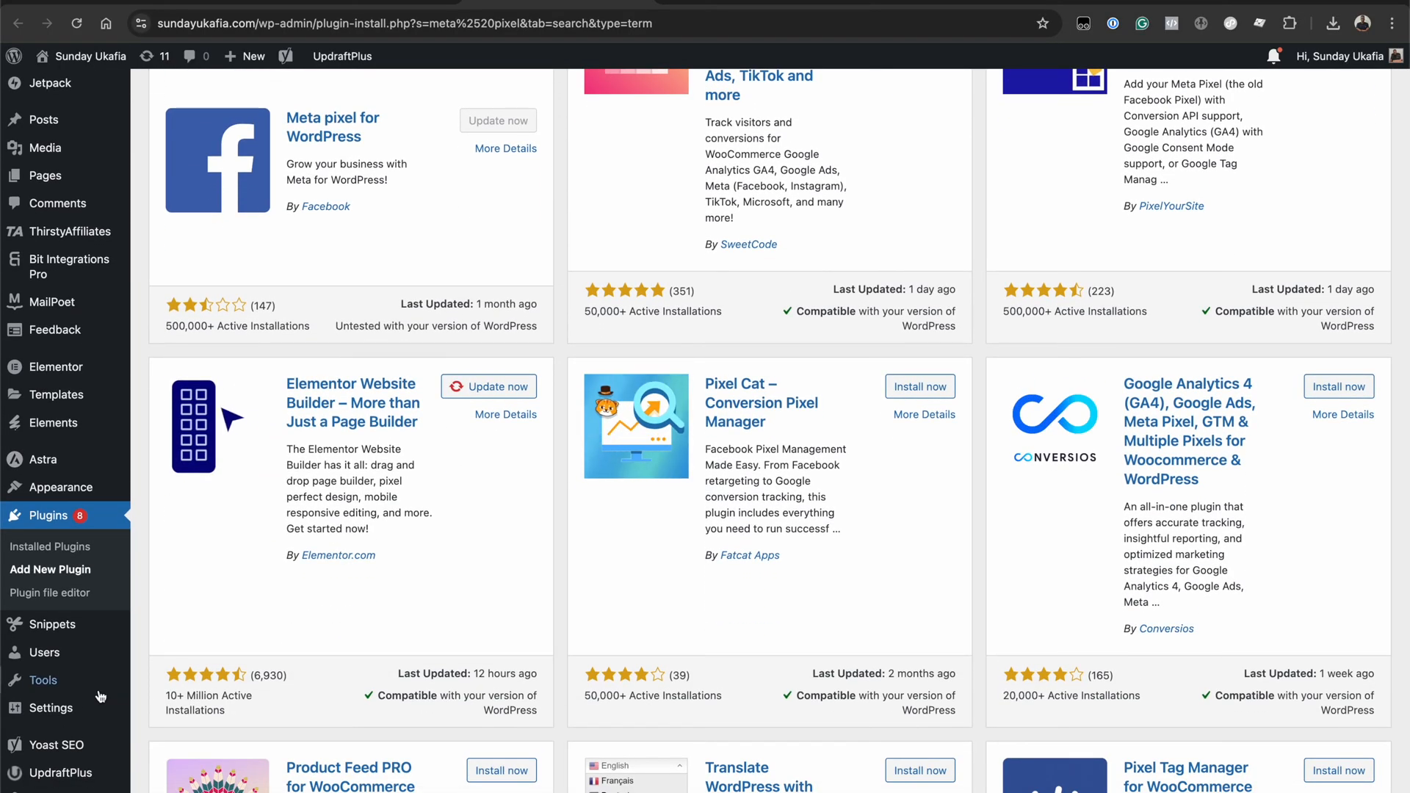
pyautogui.moveTo(75, 683)
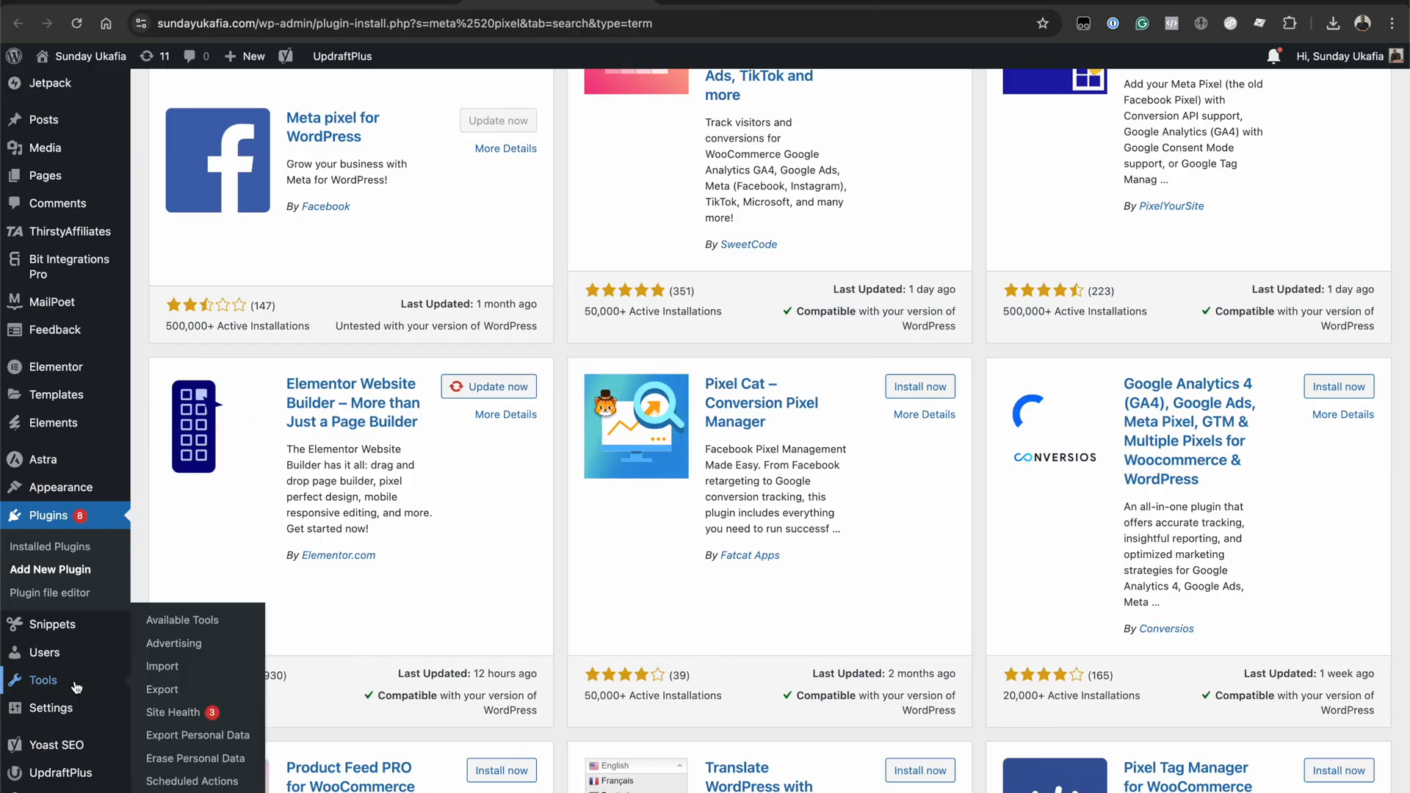
# Read PHP version 7.4.33 in Site Health's Info > Server section, then return to cPanel
pyautogui.click(168, 713)
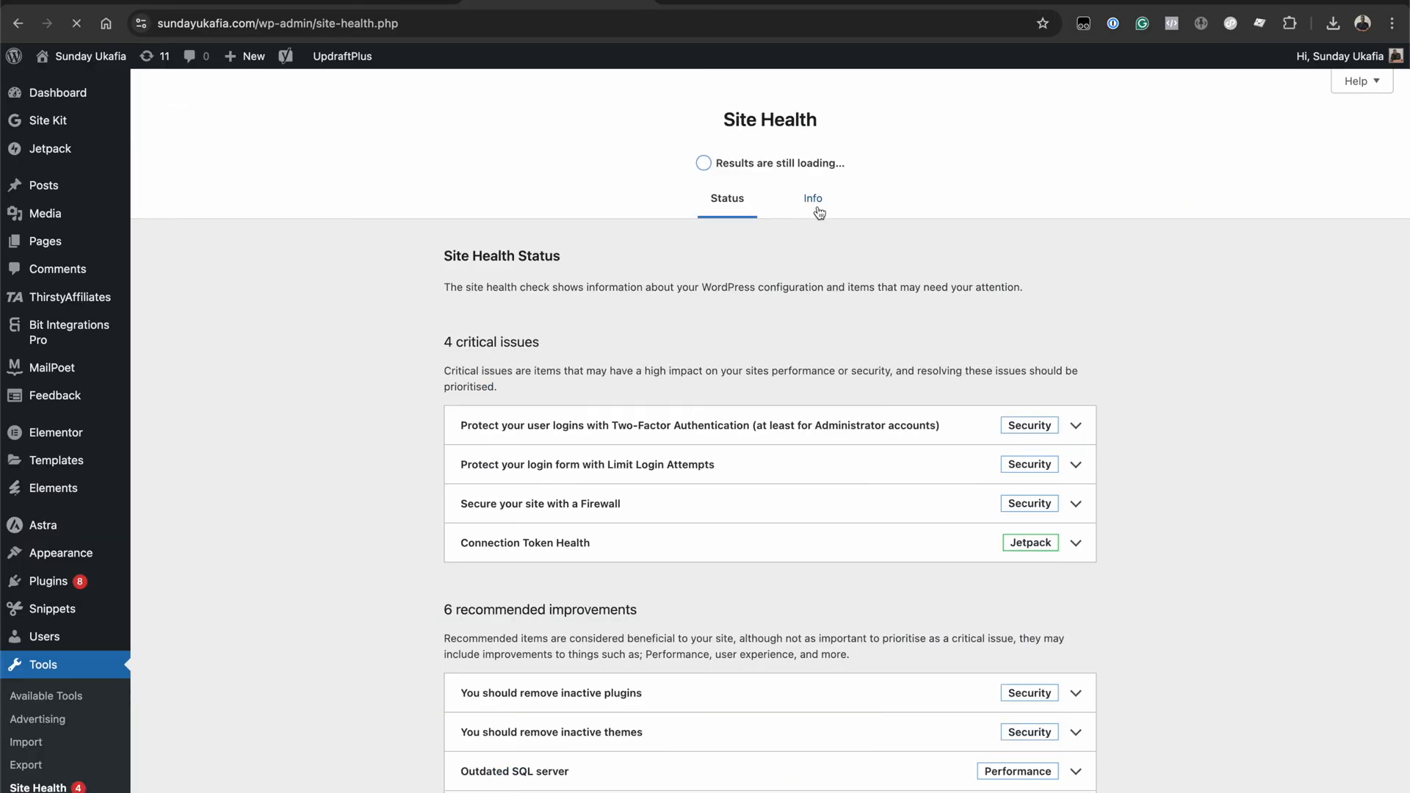
pyautogui.click(811, 209)
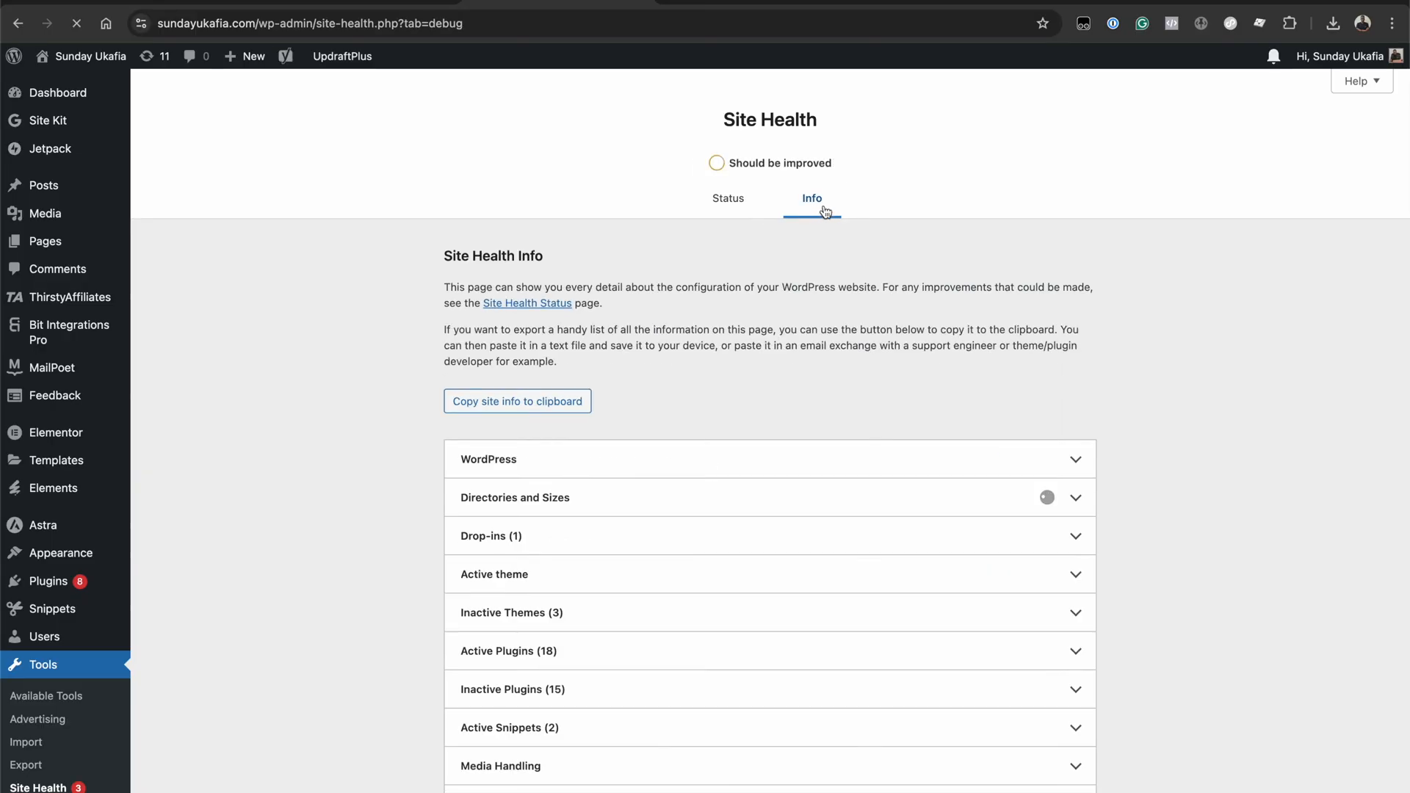
pyautogui.scroll(-3, 1089, 434)
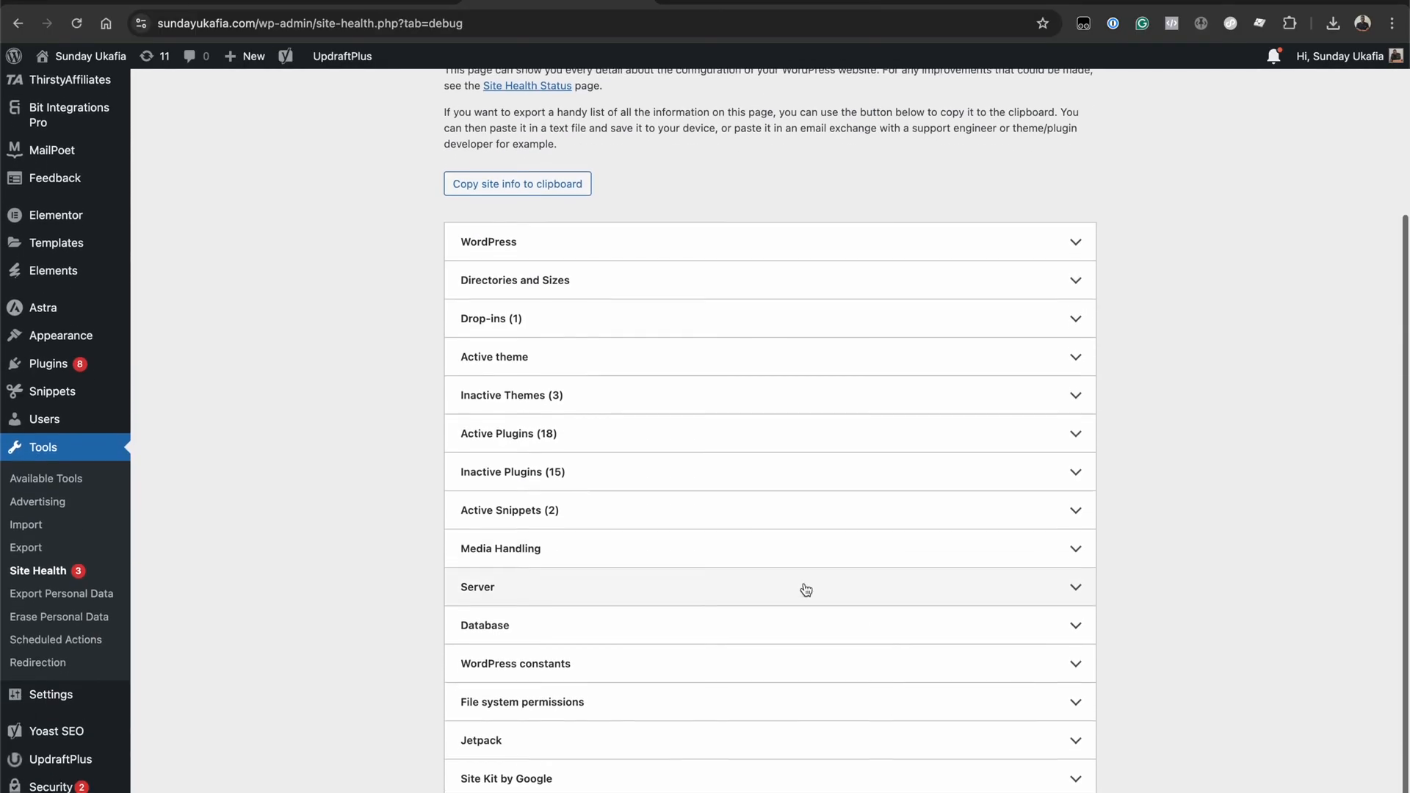
pyautogui.click(979, 598)
pyautogui.scroll(-2, 1181, 528)
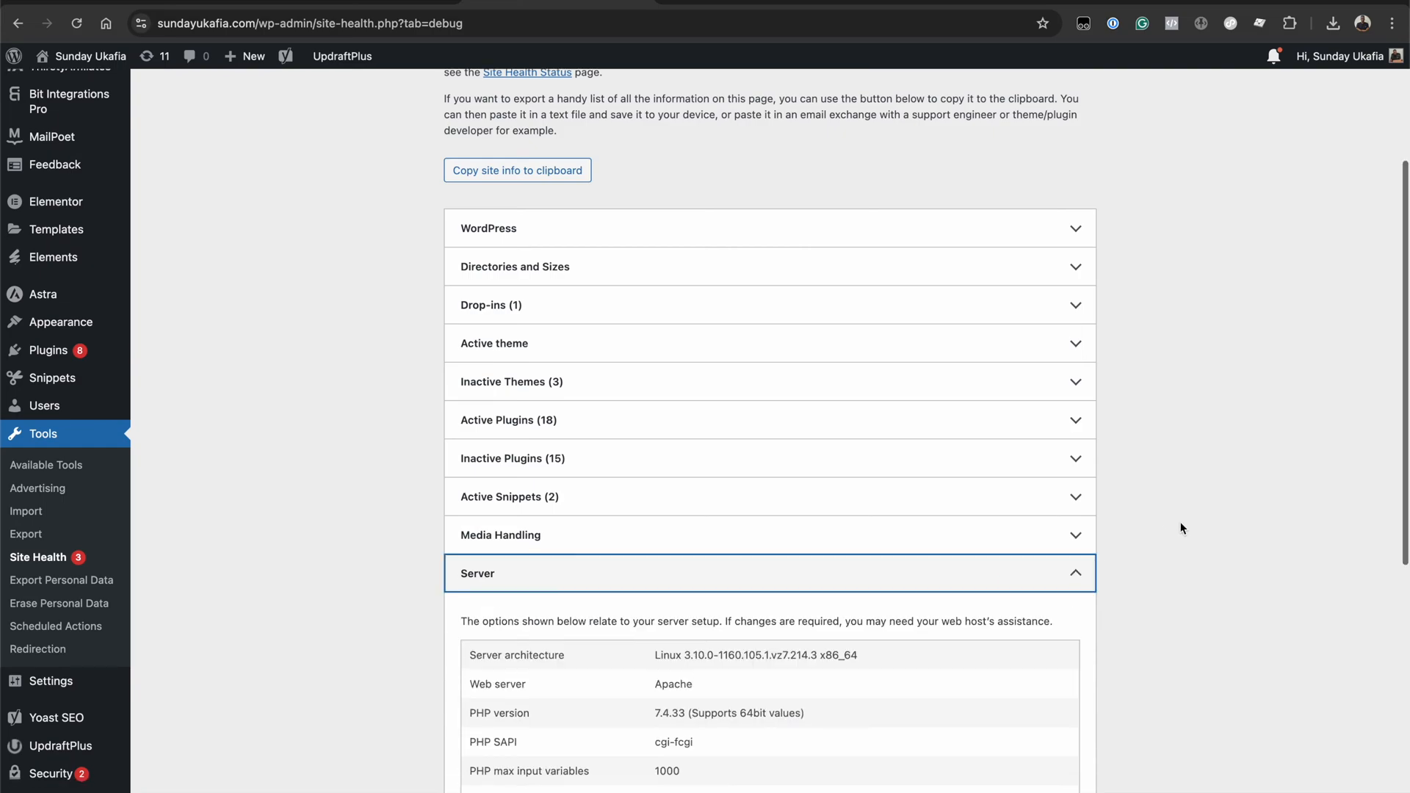
pyautogui.scroll(-1, 1181, 528)
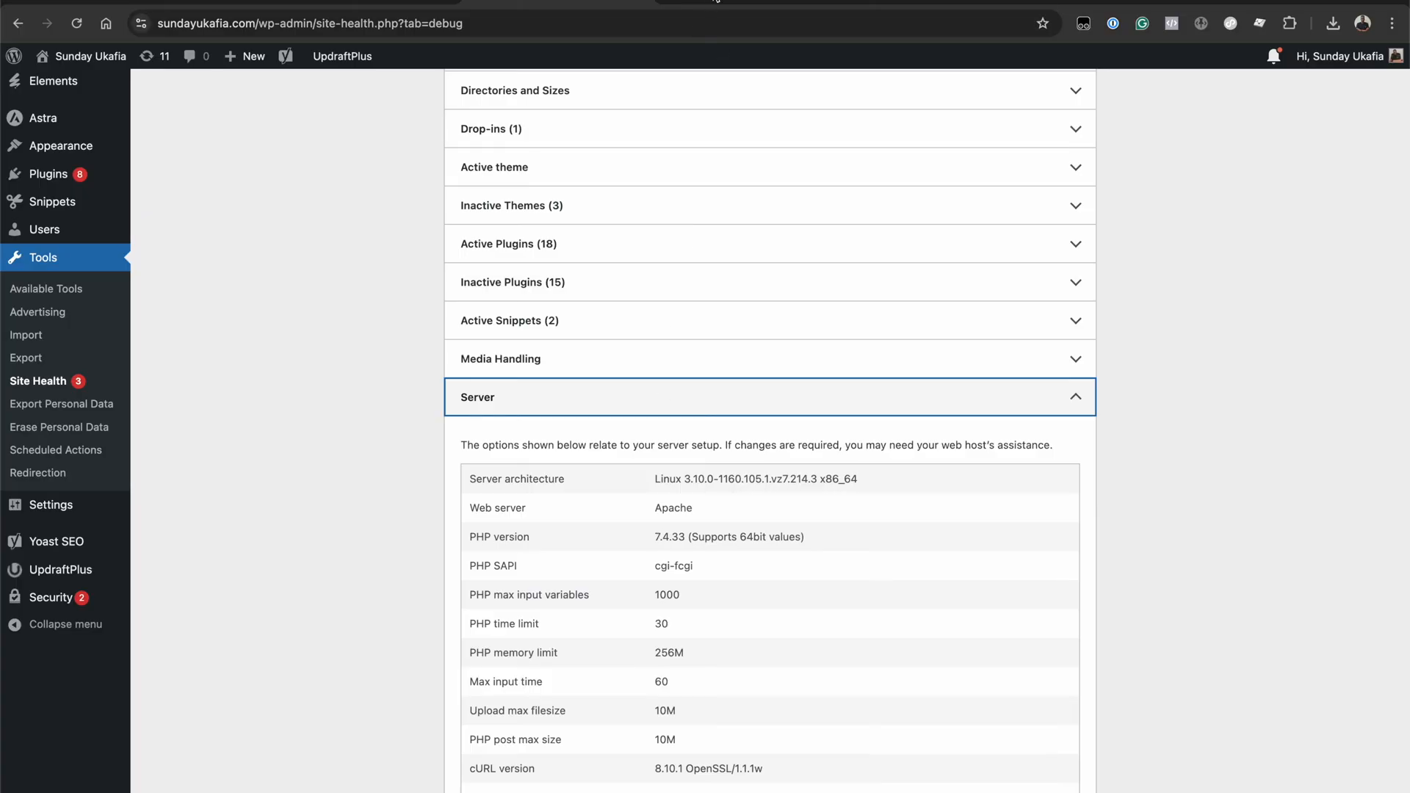
pyautogui.click(716, 3)
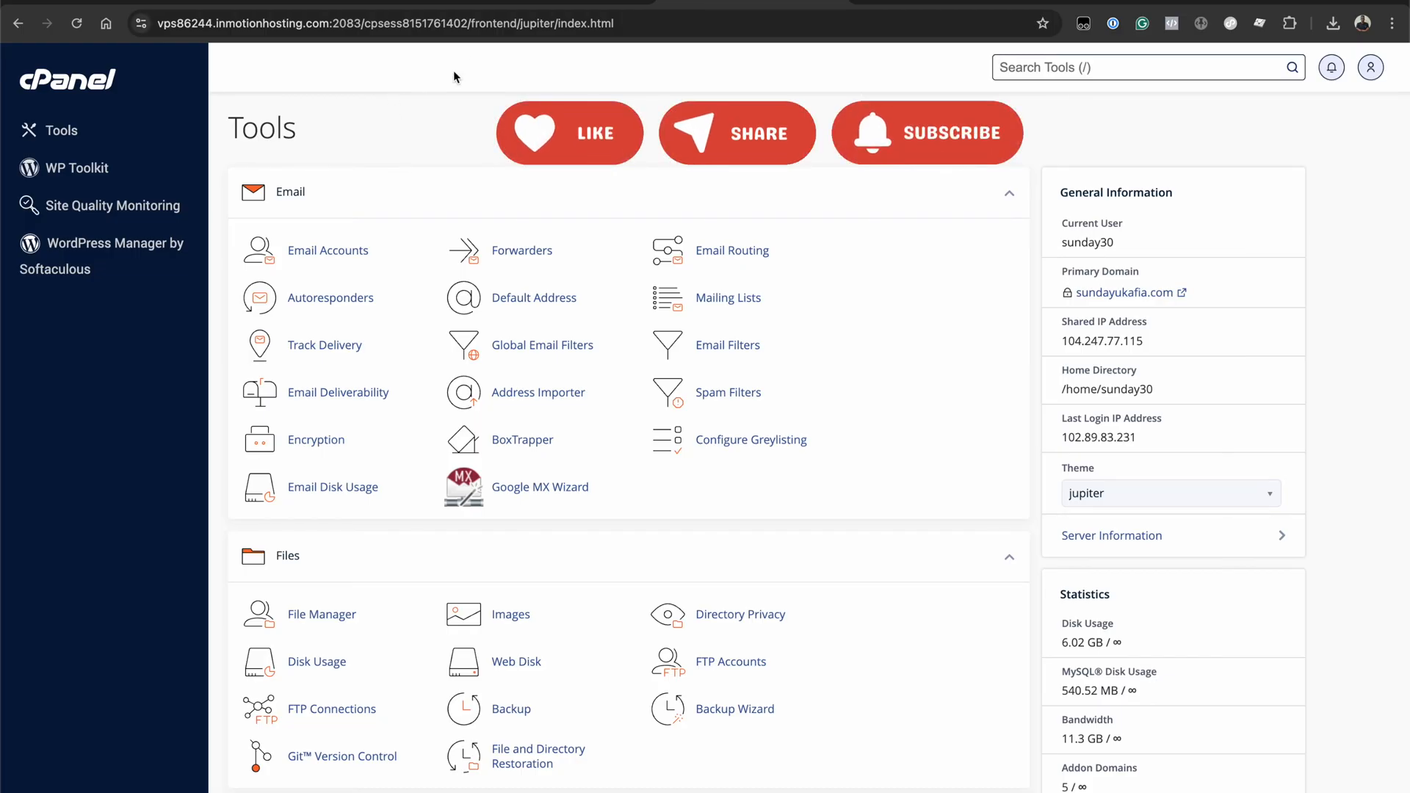
# Load the cPanel Tools page from sundayukafia.com/cpanel and scroll through its tool groups
pyautogui.click(484, 29)
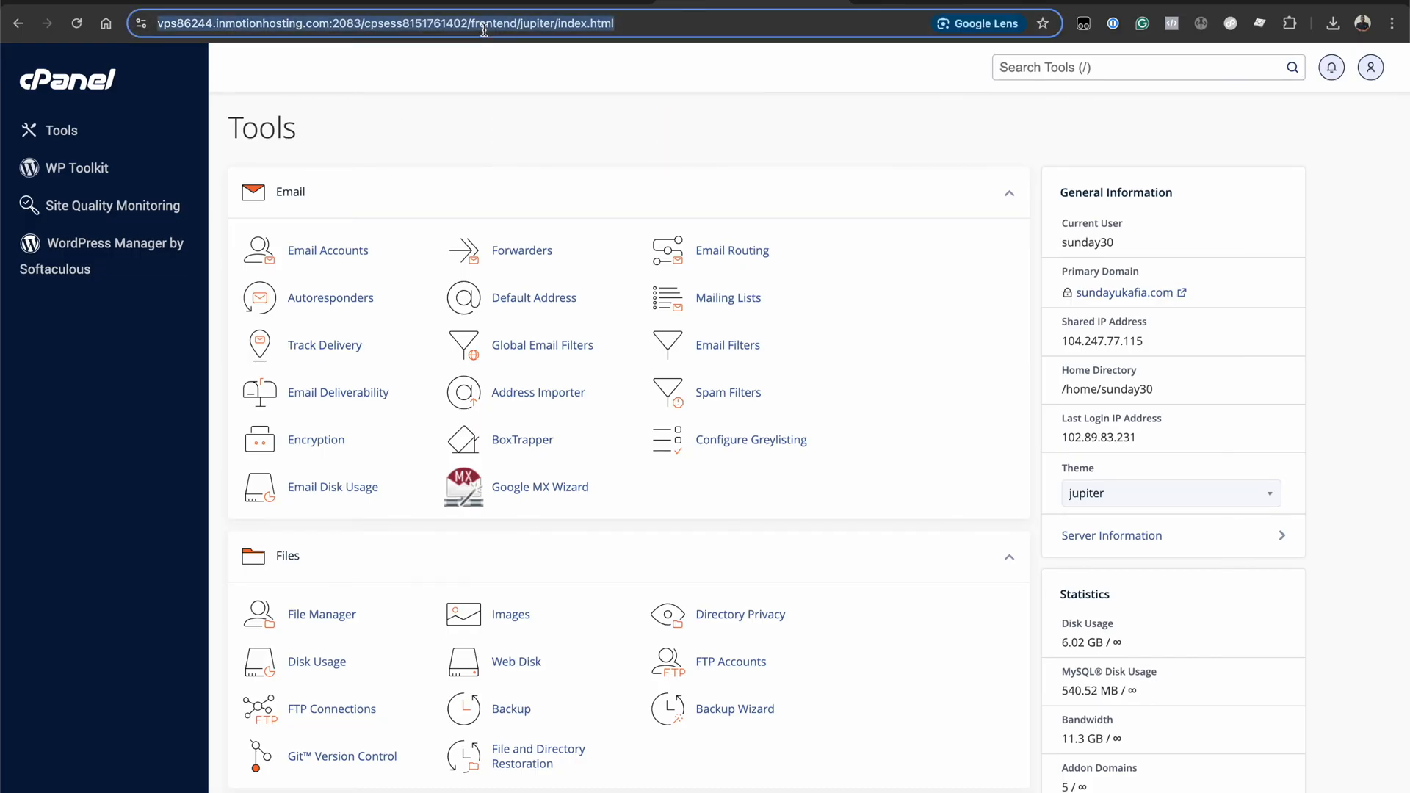
pyautogui.write('sunday')
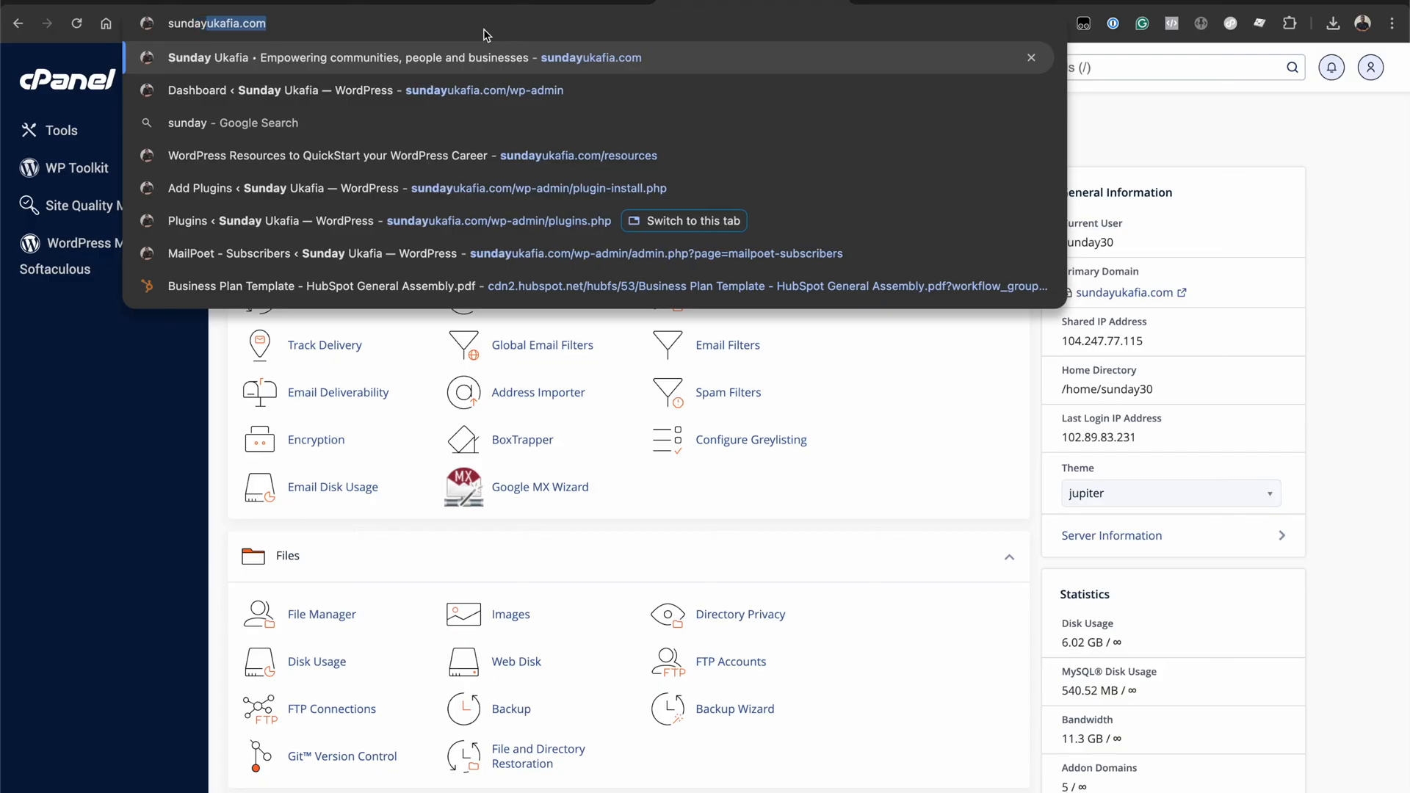
pyautogui.write('ukafia.com/cpanel')
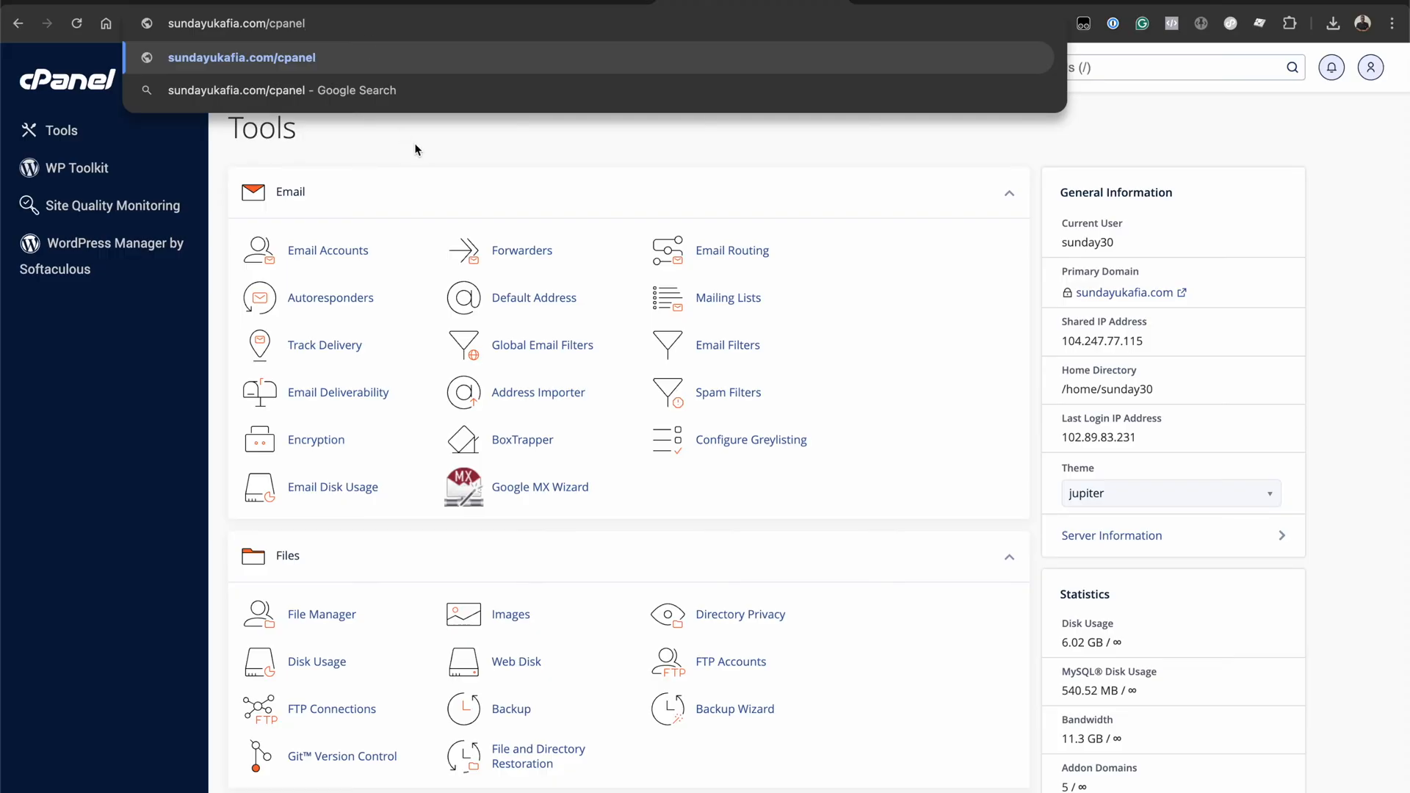
pyautogui.click(456, 153)
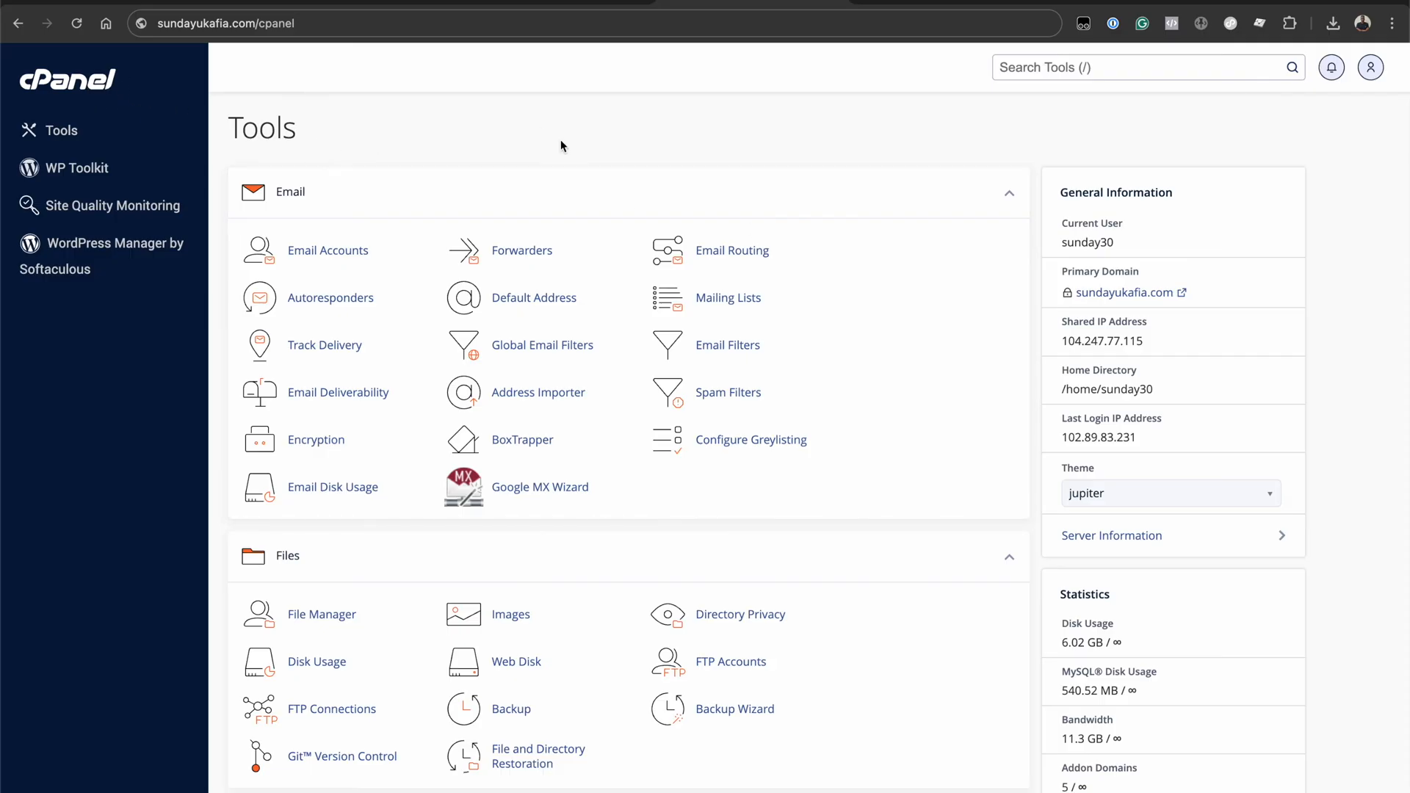
pyautogui.scroll(-5, 955, 338)
pyautogui.scroll(5, 964, 301)
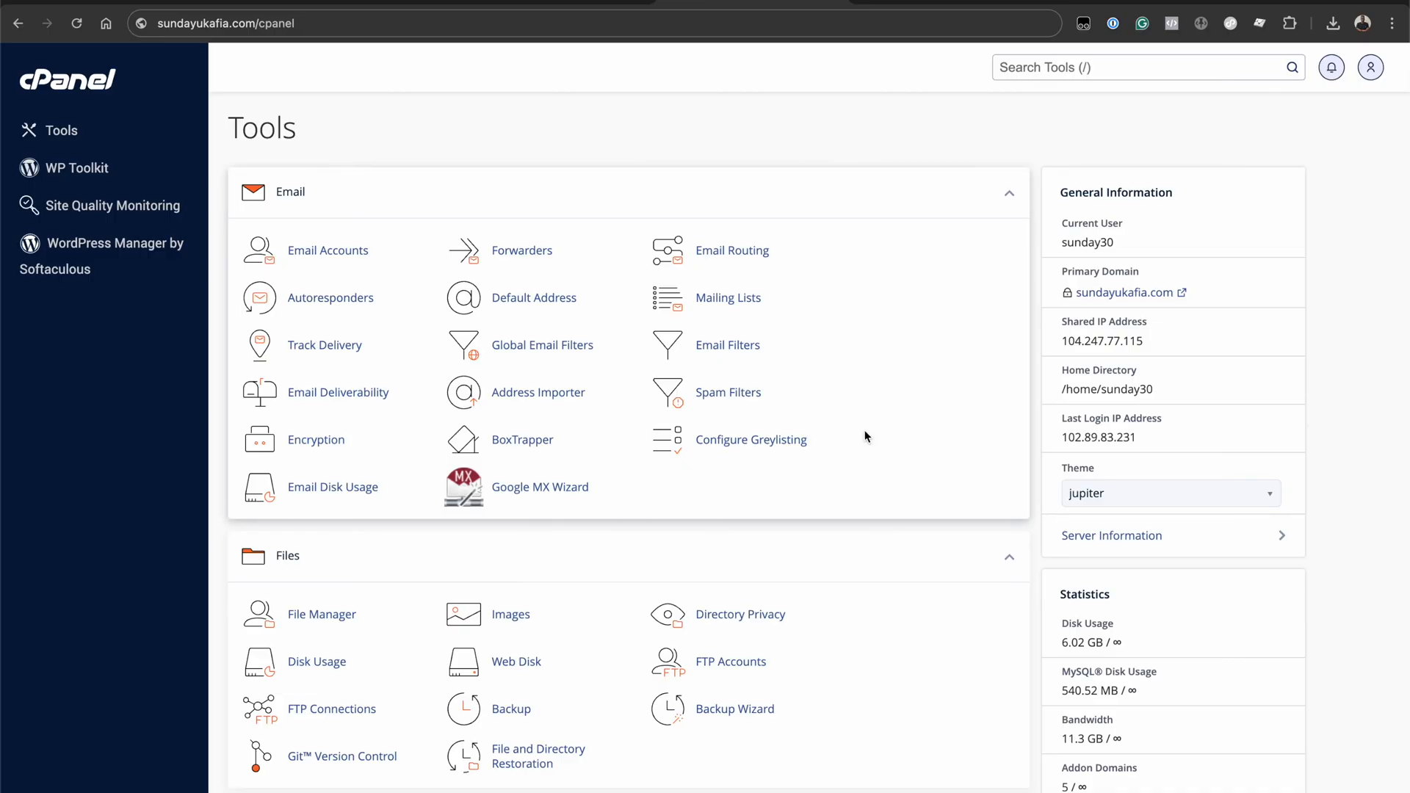
pyautogui.scroll(-5, 867, 423)
pyautogui.scroll(-10, 889, 374)
pyautogui.scroll(15, 935, 290)
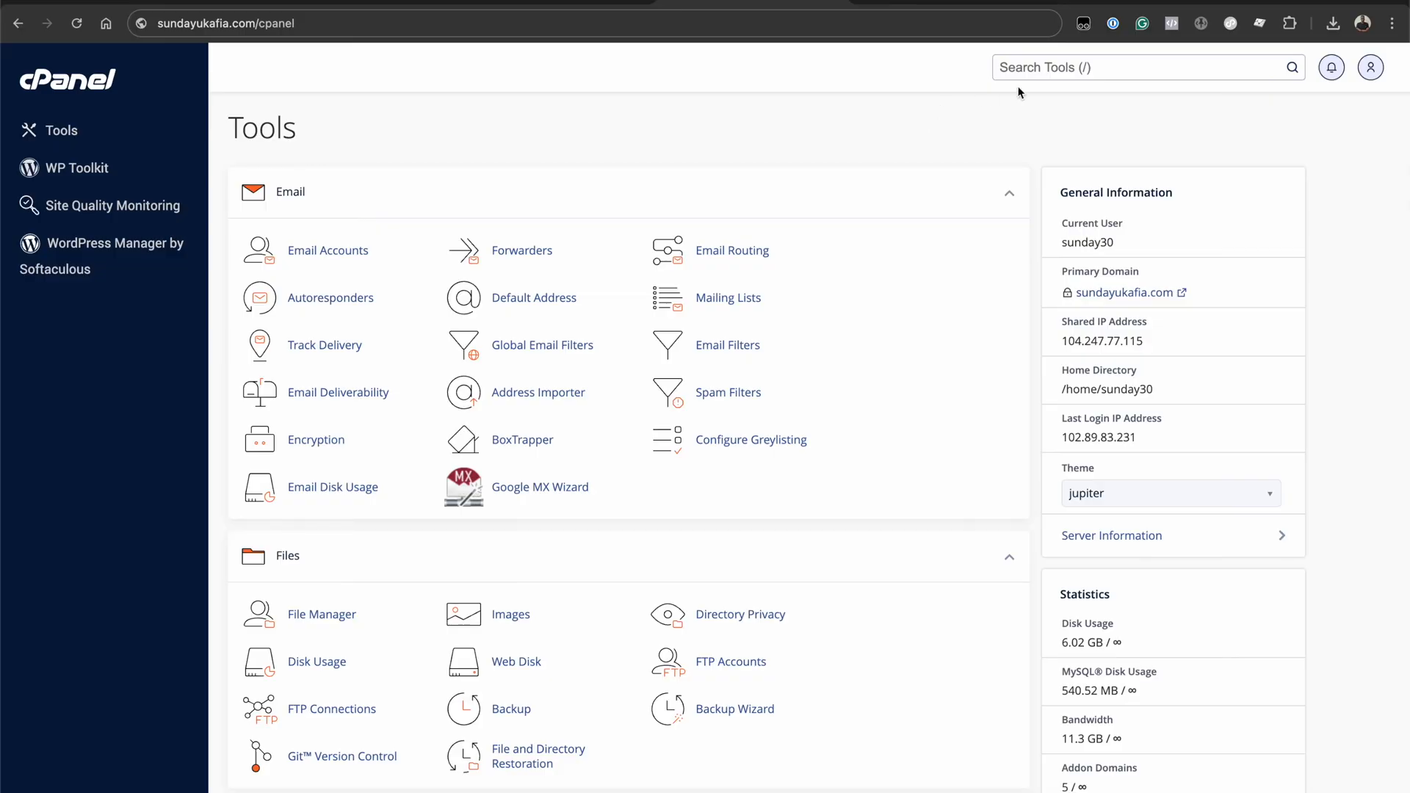
# Search tools for 'php', open MultiPHP Manager, and select all seven domains
pyautogui.click(1068, 68)
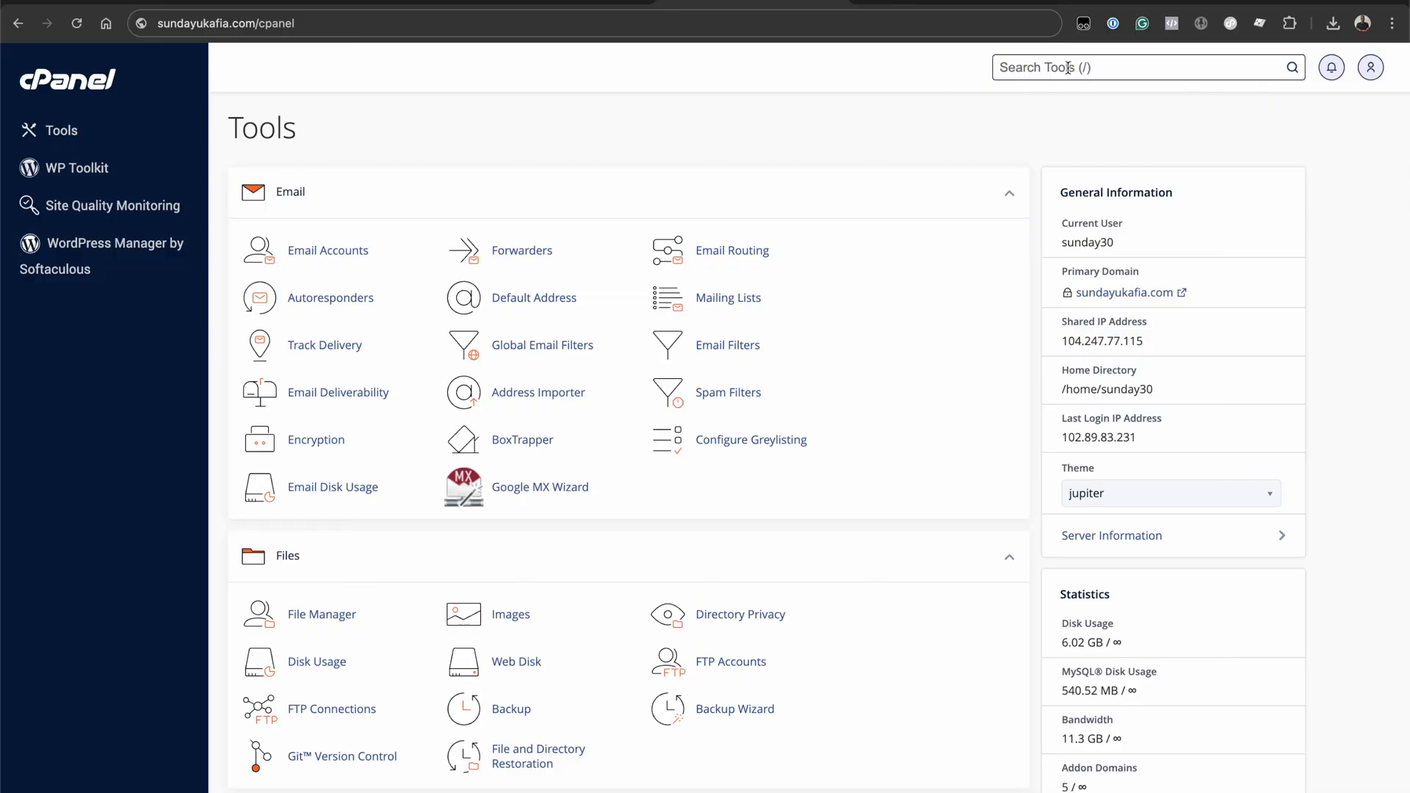
pyautogui.write('php')
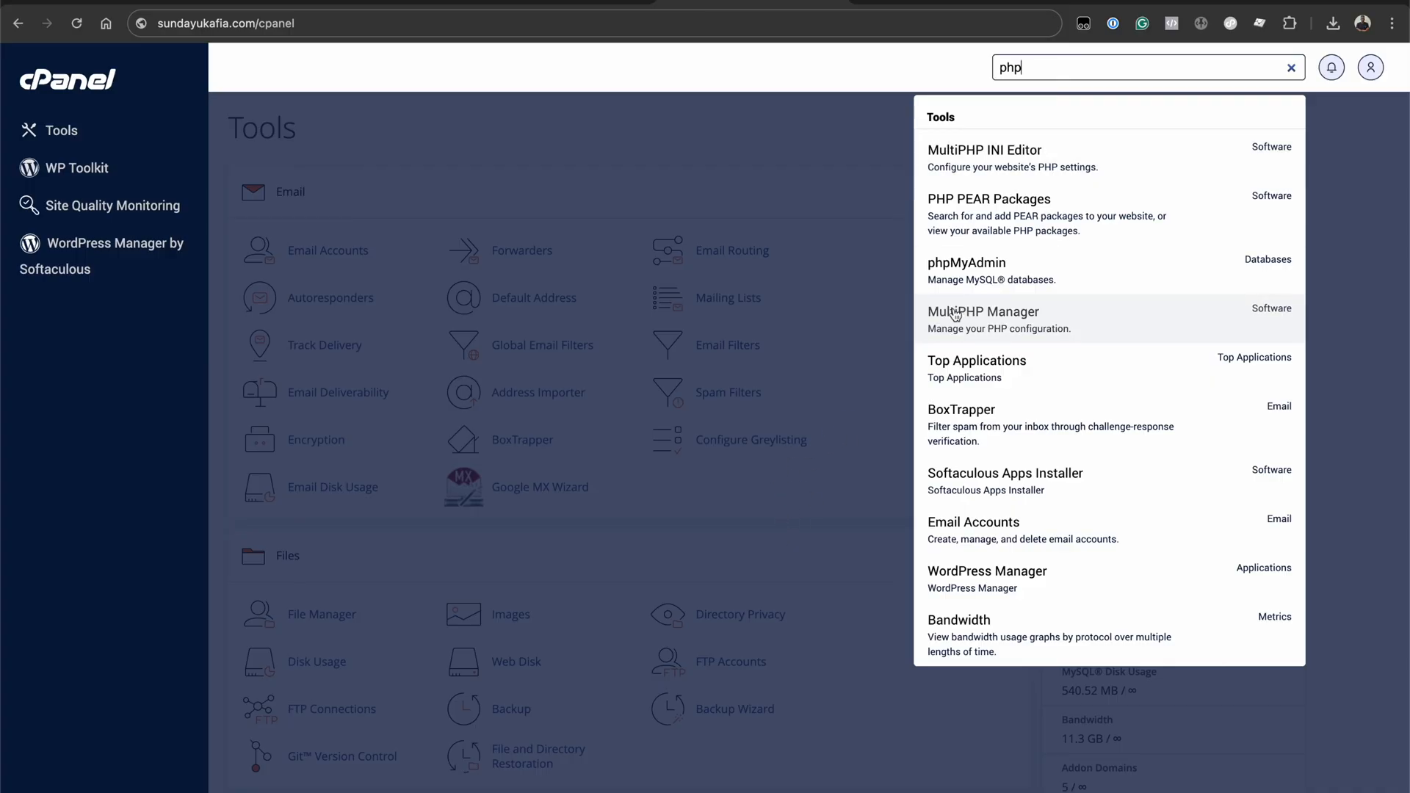
pyautogui.click(1040, 321)
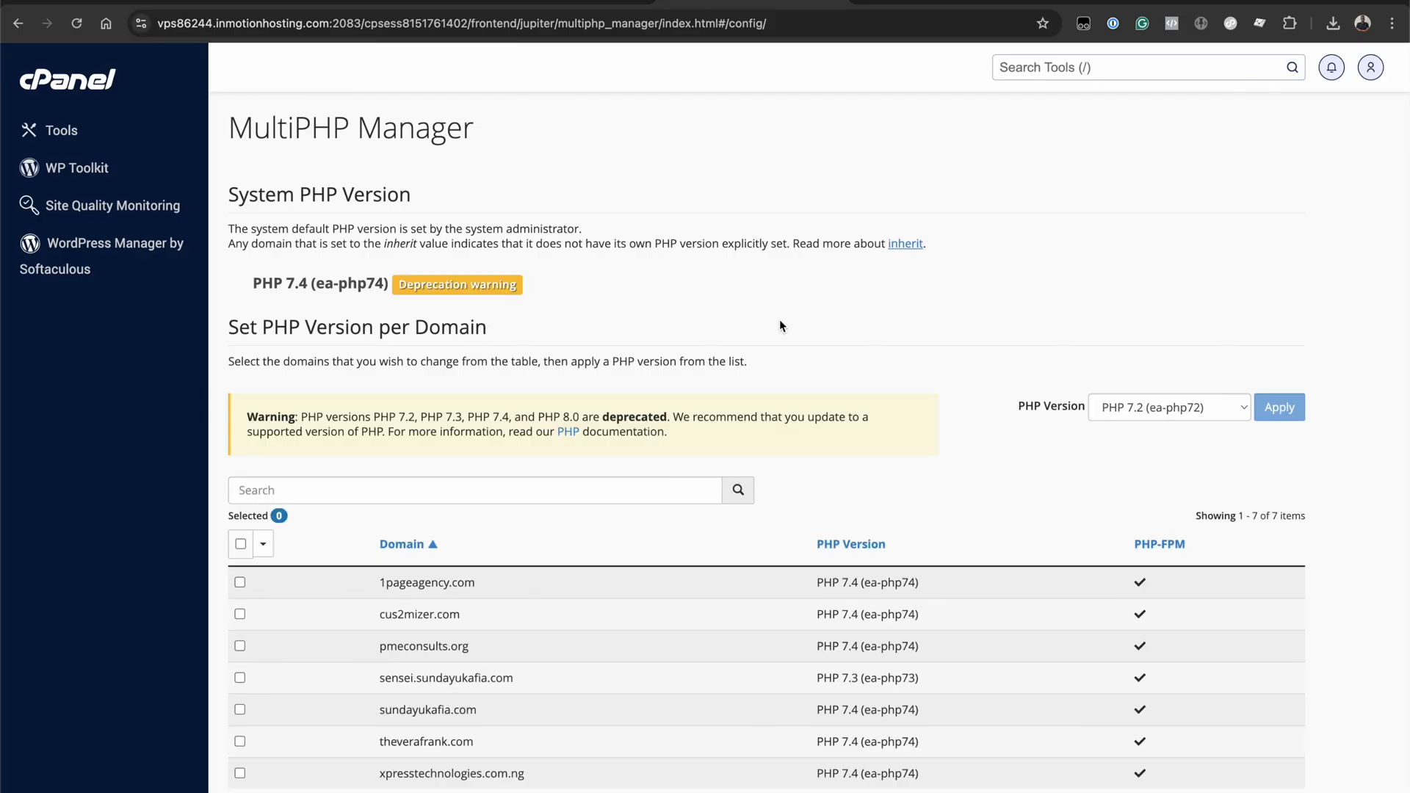
pyautogui.scroll(-1, 819, 307)
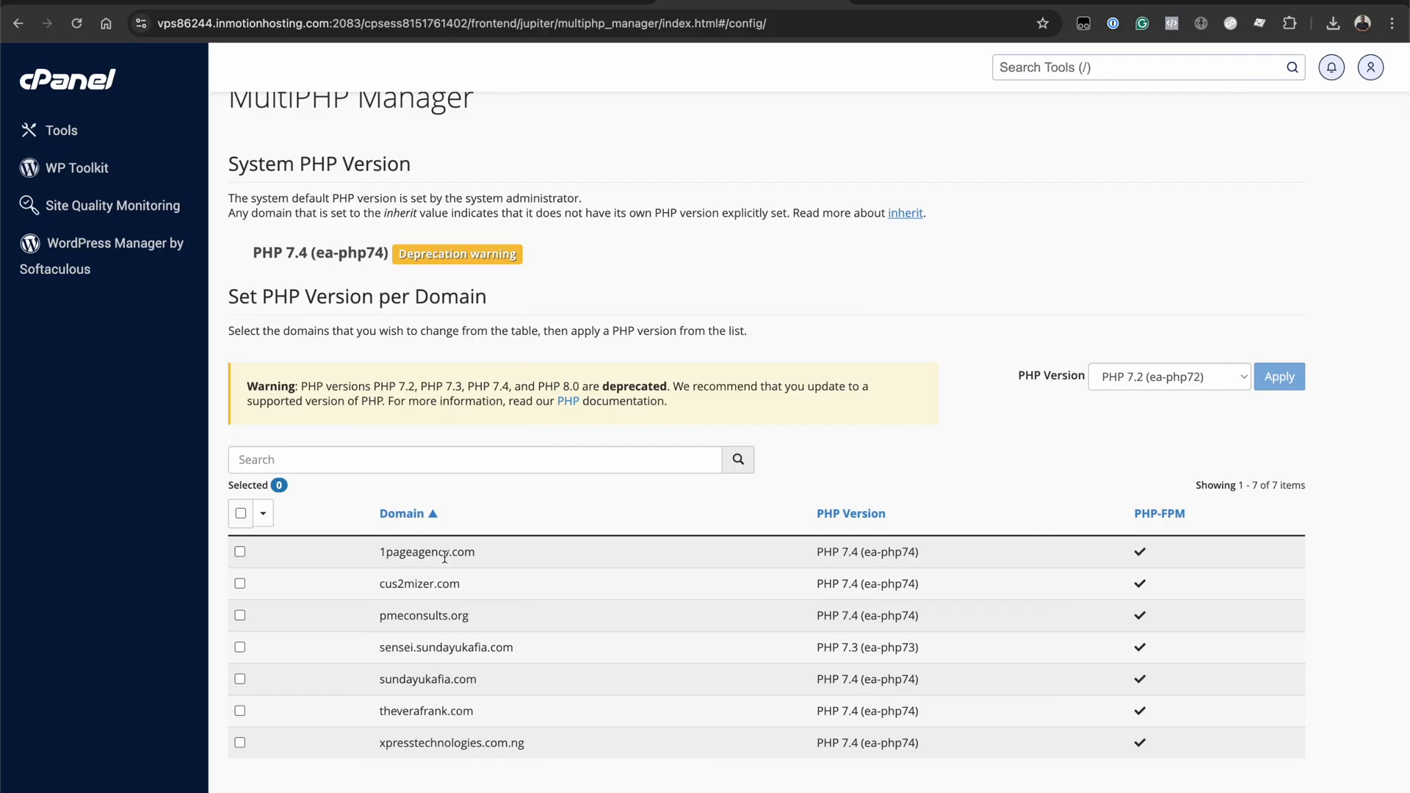
pyautogui.scroll(1, 458, 659)
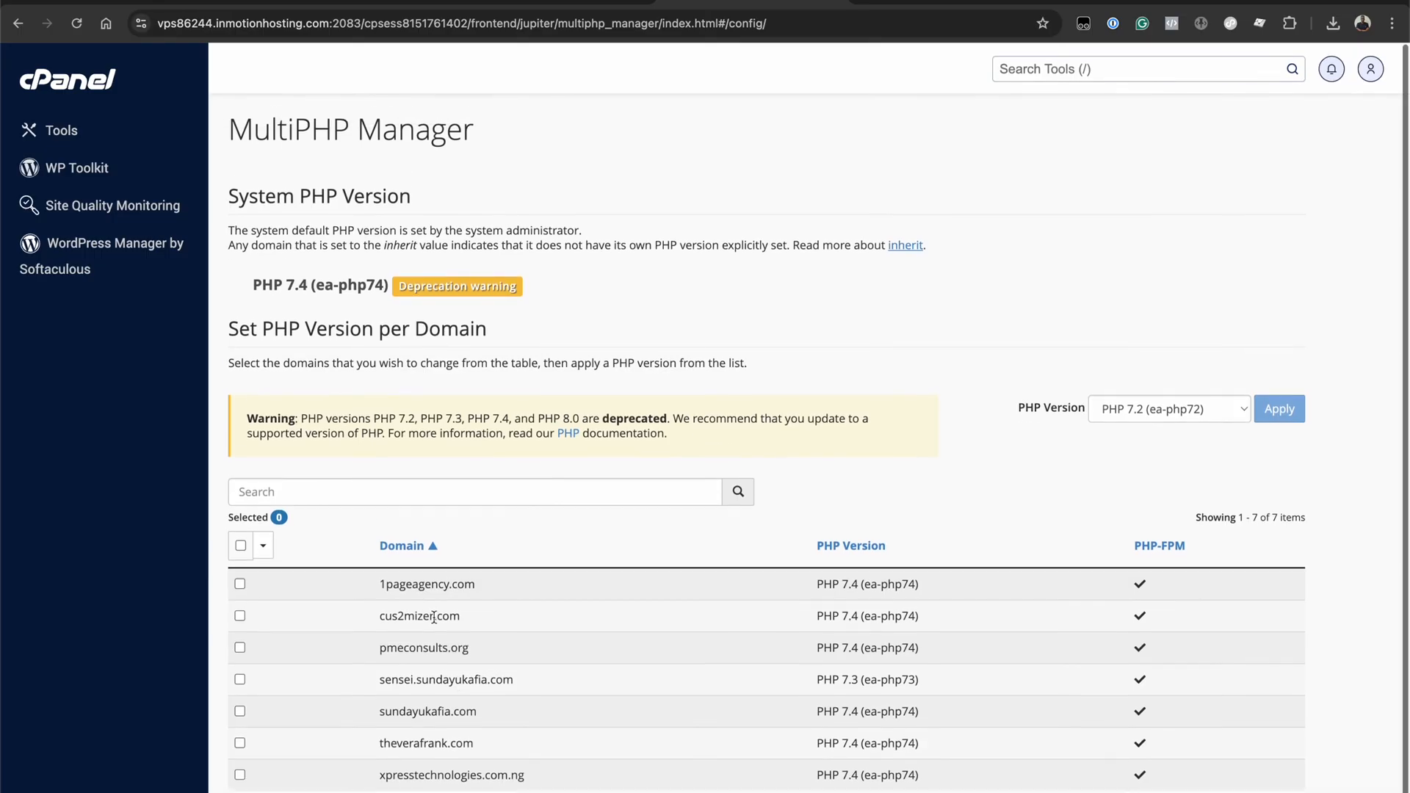
pyautogui.scroll(-1, 475, 724)
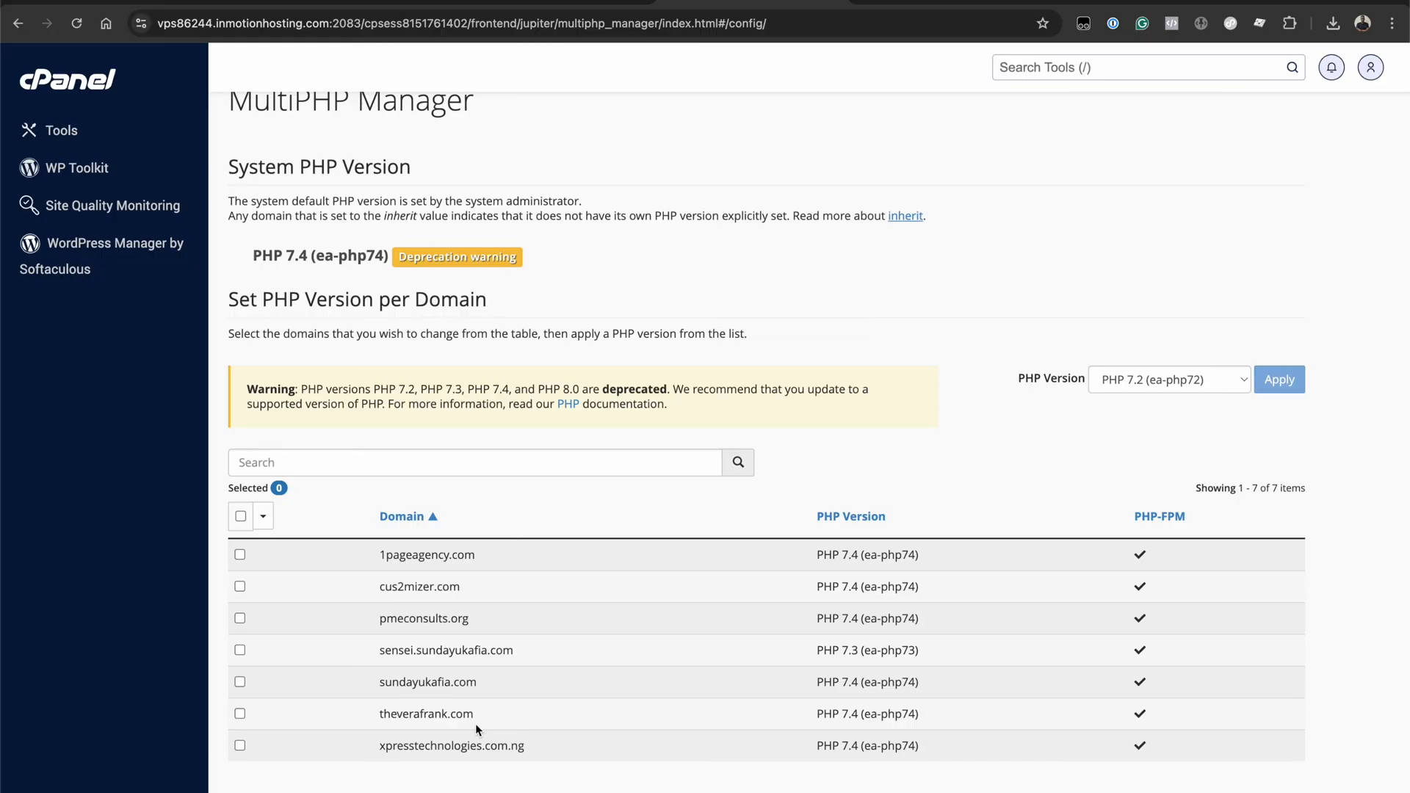
pyautogui.scroll(-1, 475, 724)
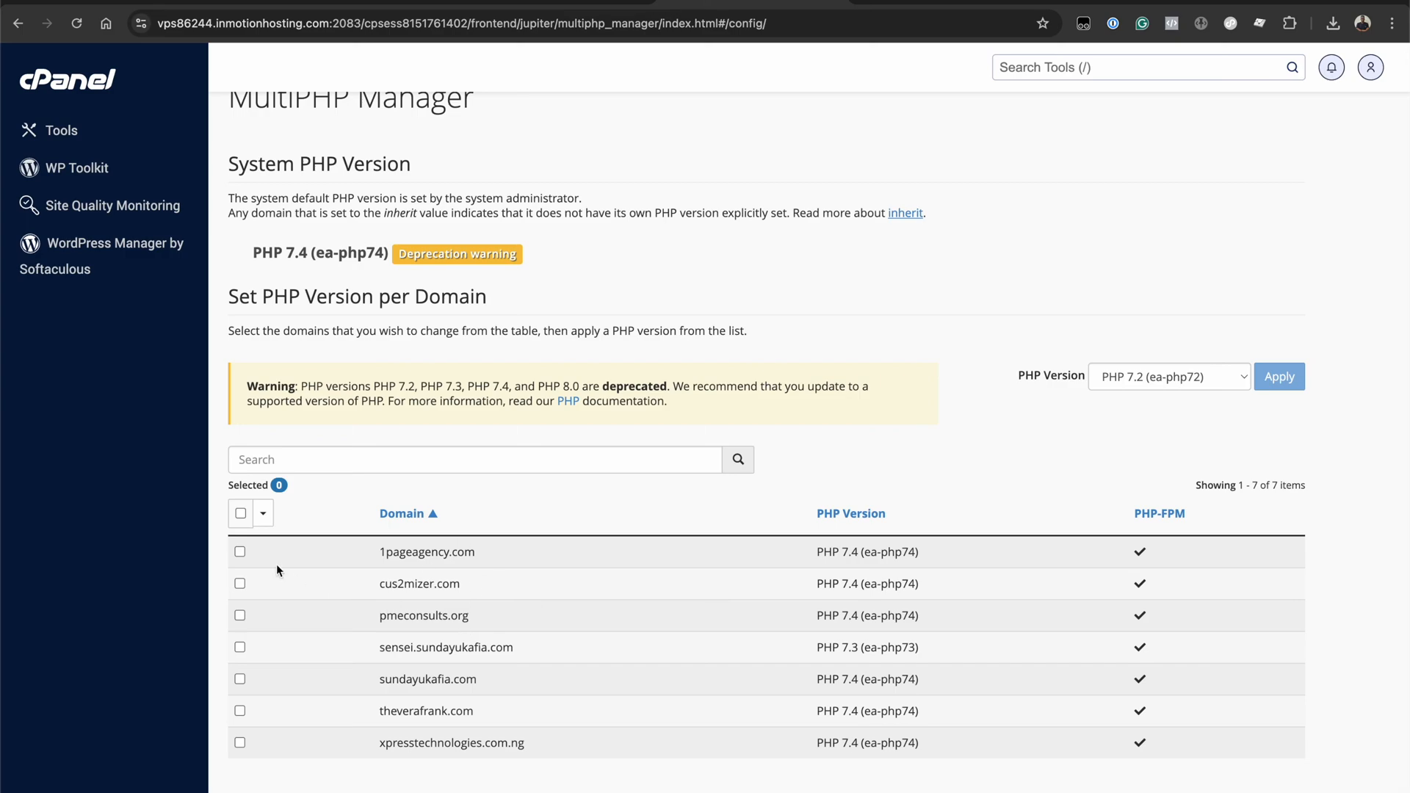
pyautogui.click(241, 514)
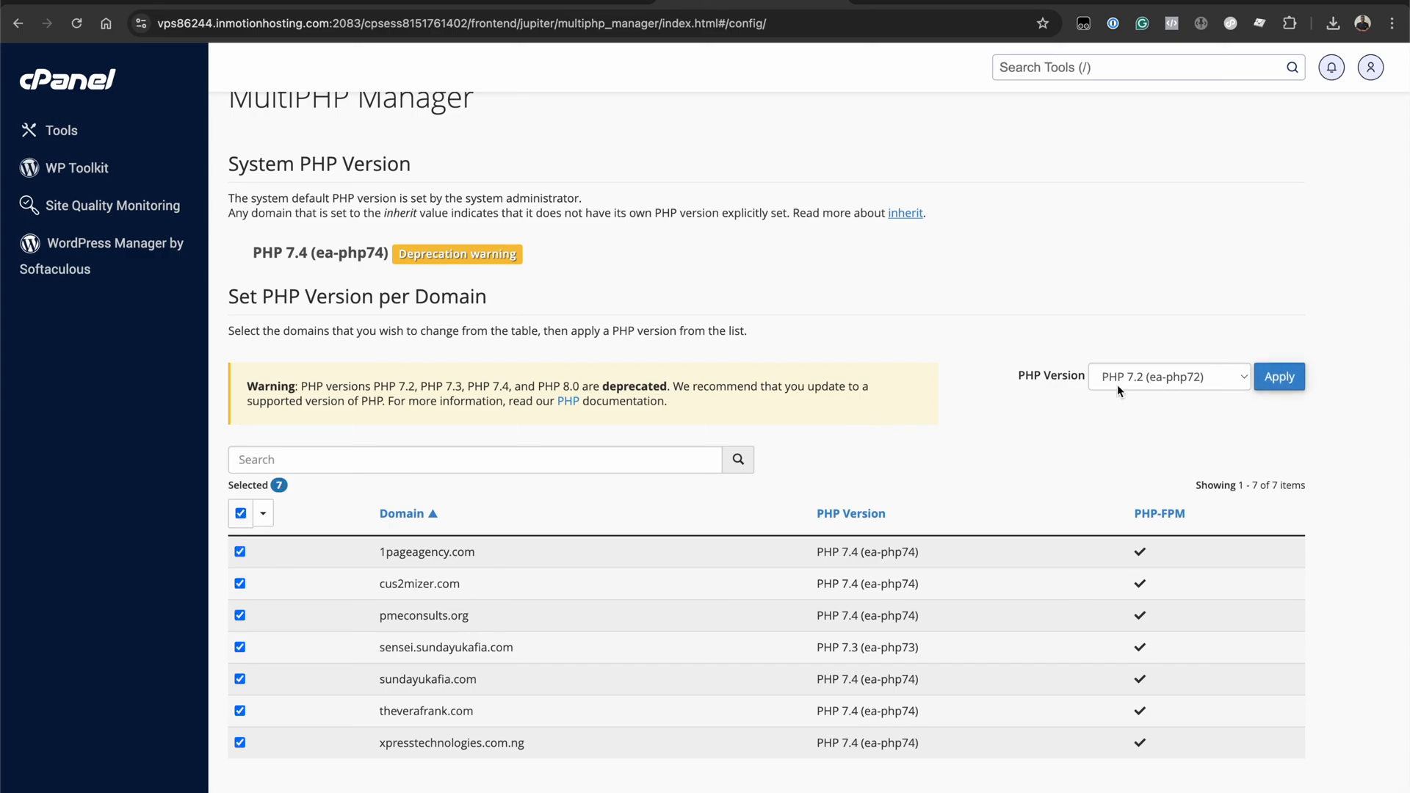
# Select only sundayukafia.com and apply PHP 8.1 (ea-php81) to it, leaving other domains unchanged
pyautogui.click(1161, 376)
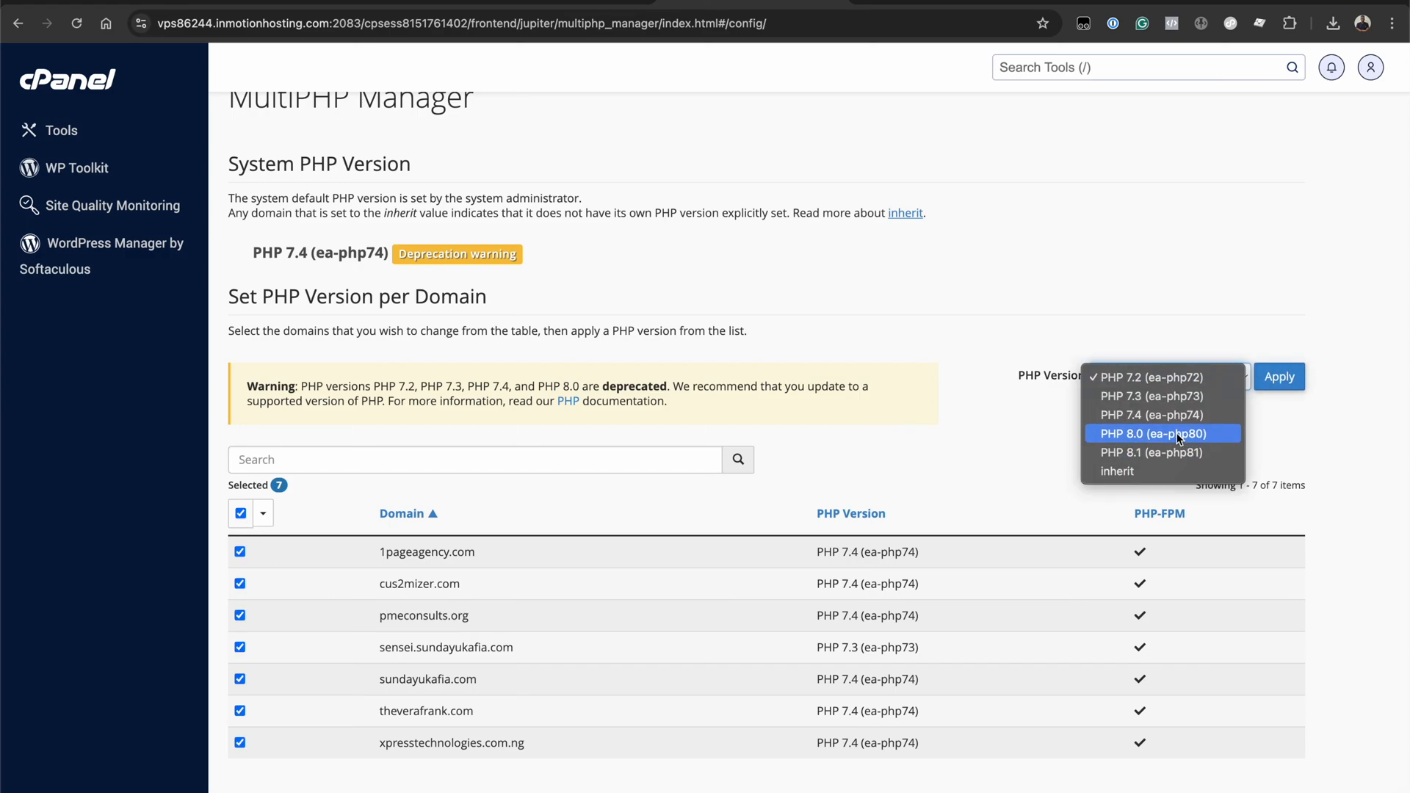
pyautogui.click(1120, 284)
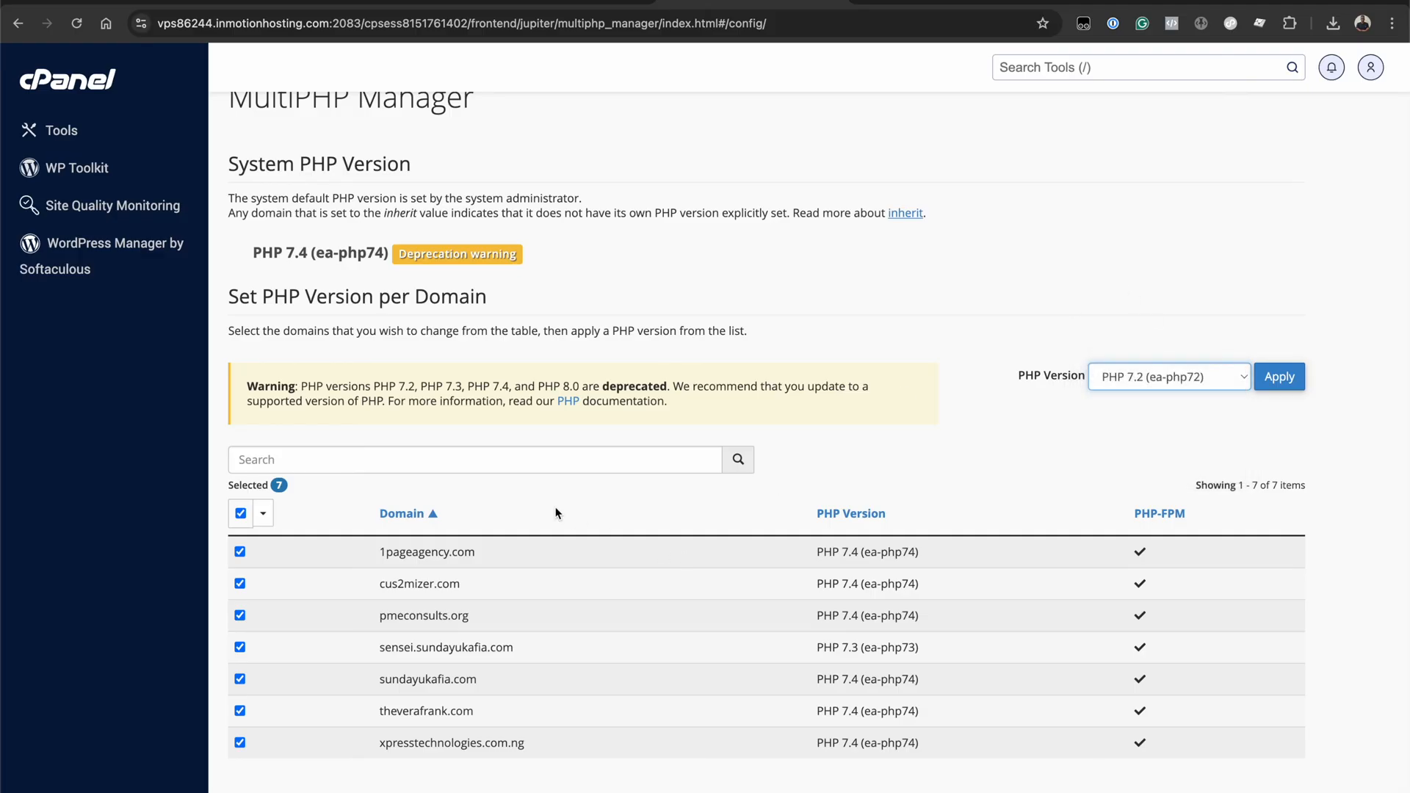
pyautogui.click(241, 514)
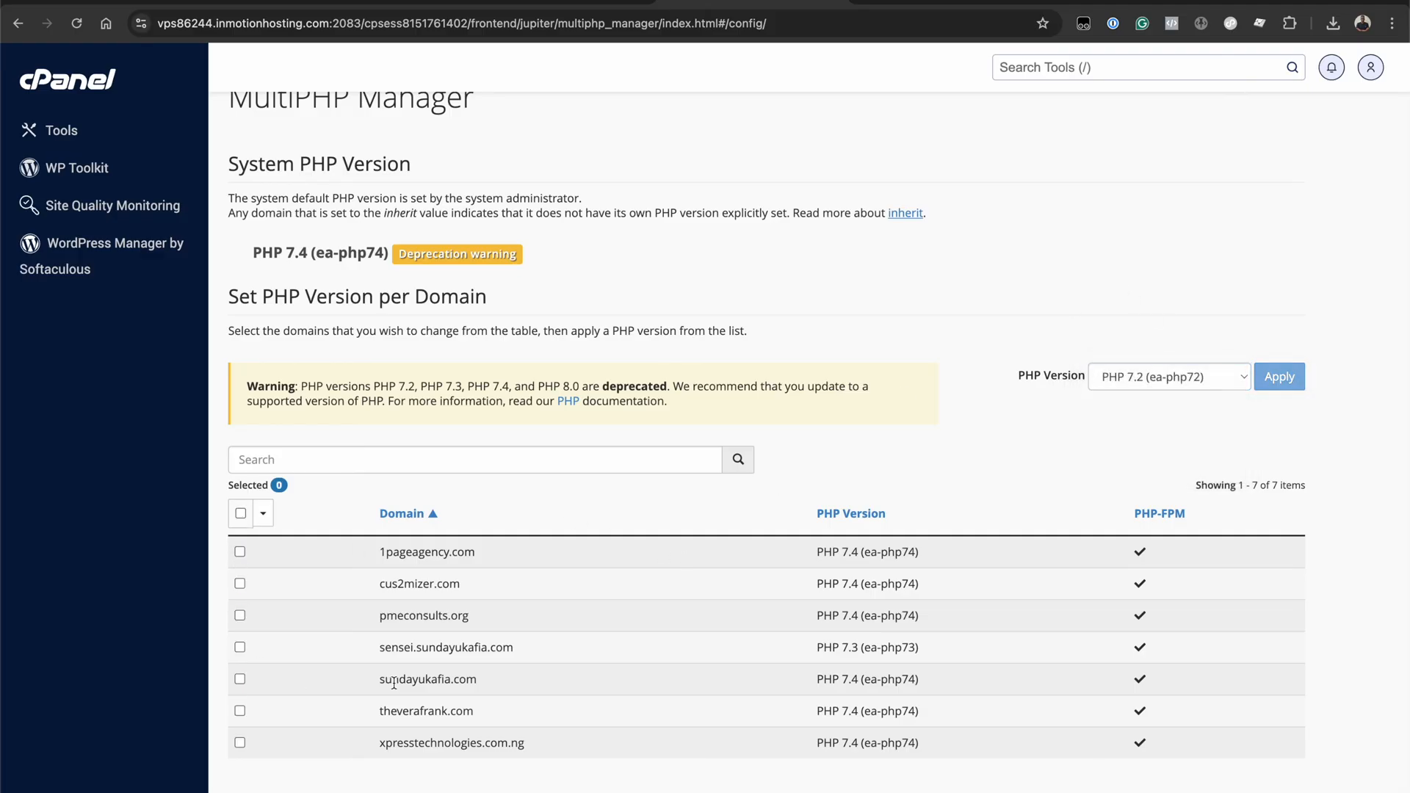
pyautogui.click(239, 679)
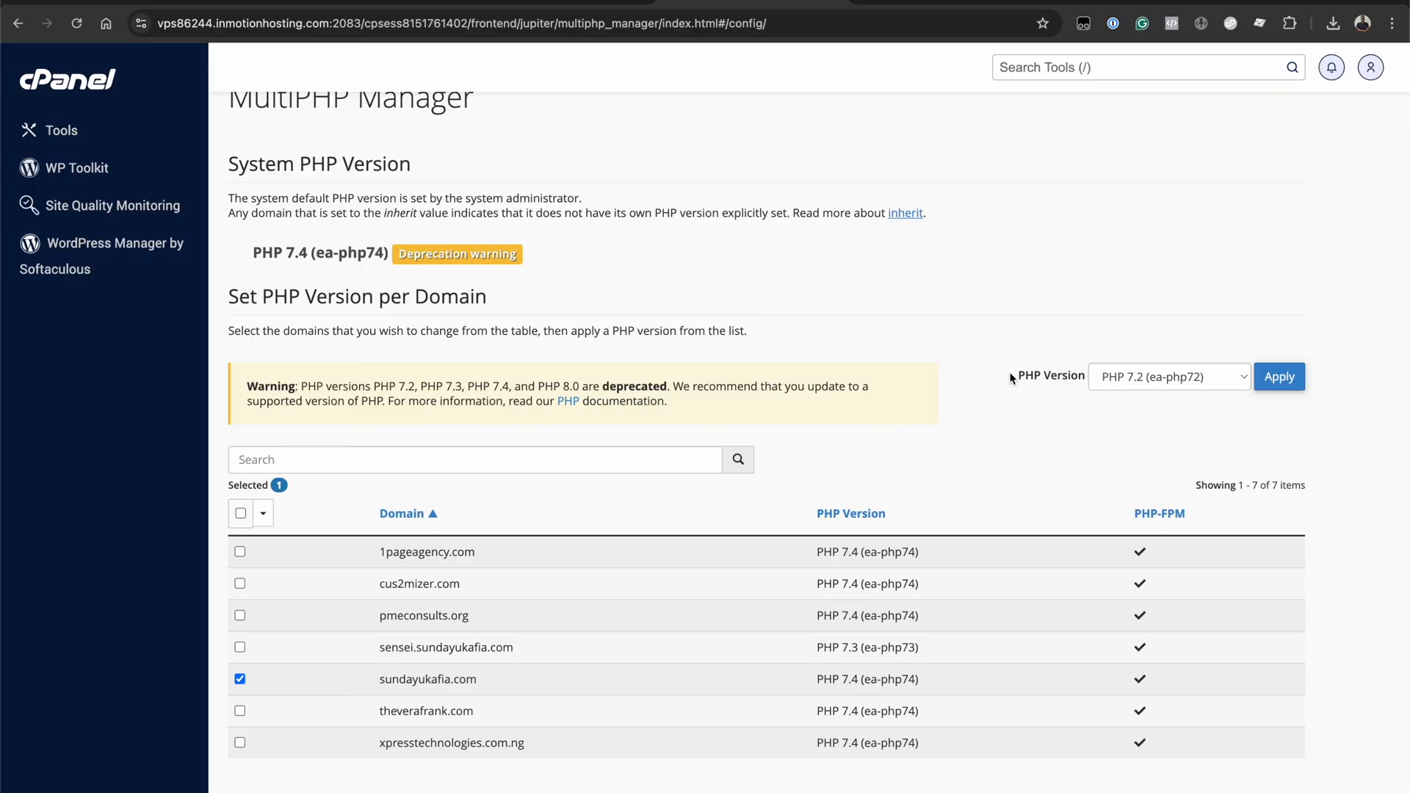
pyautogui.click(1136, 379)
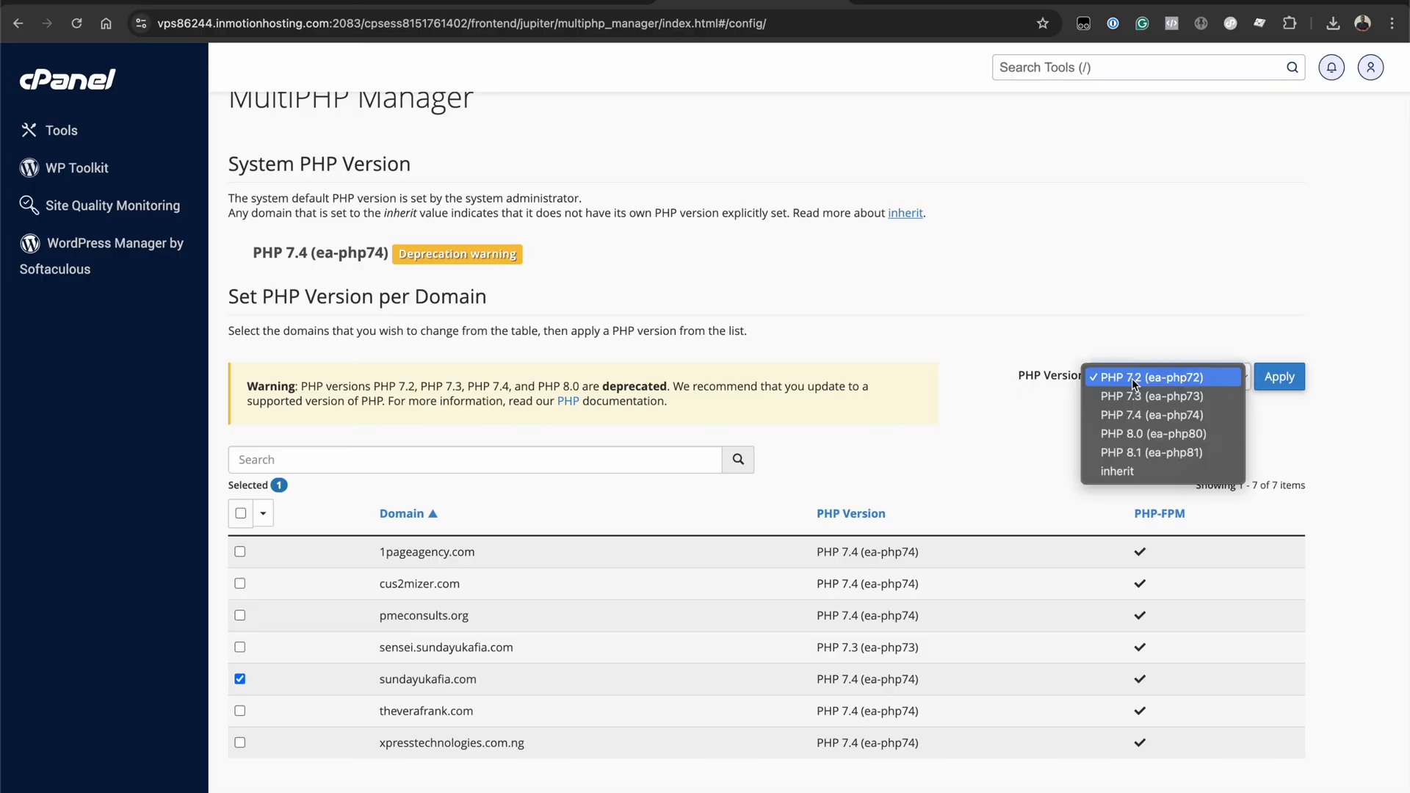
pyautogui.click(1165, 450)
pyautogui.click(1279, 378)
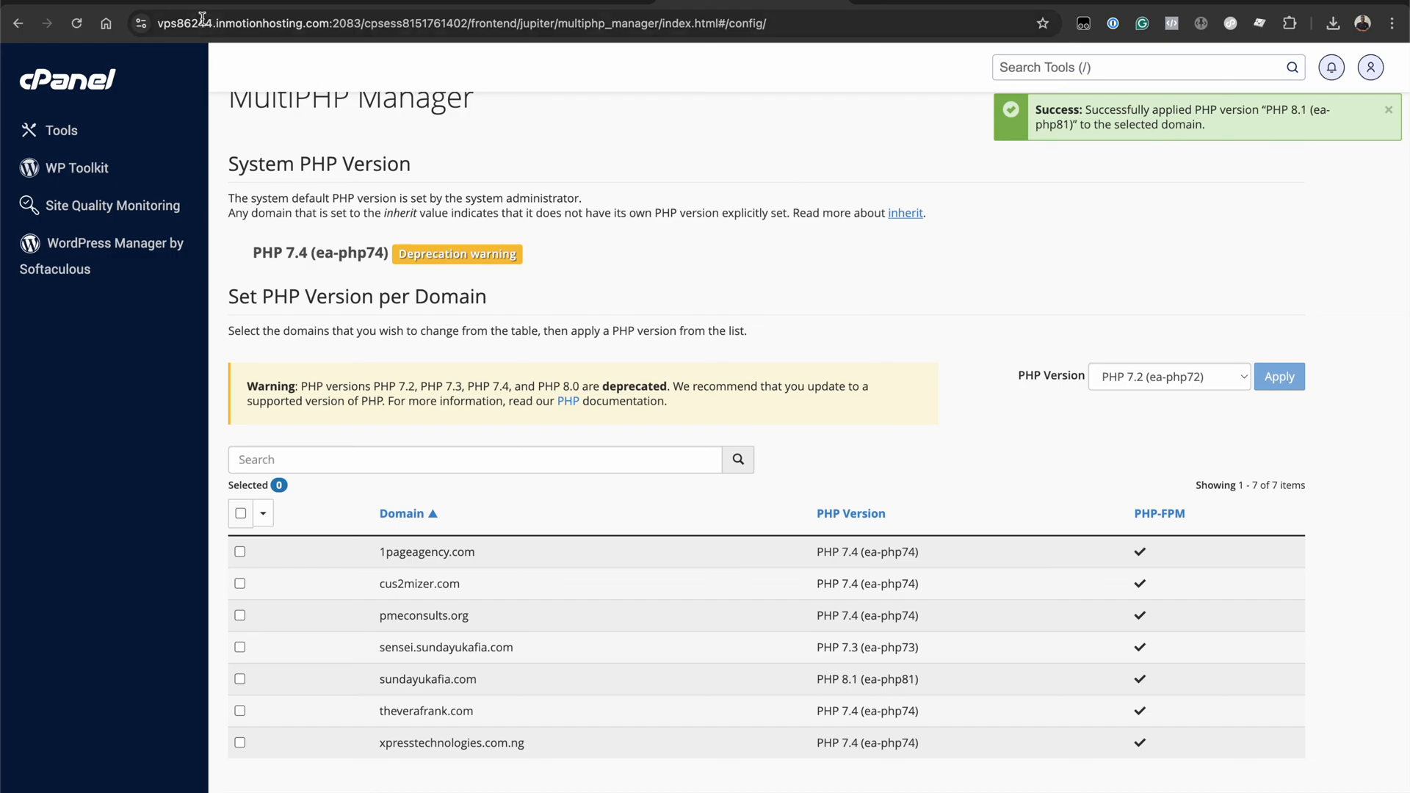
pyautogui.click(185, 5)
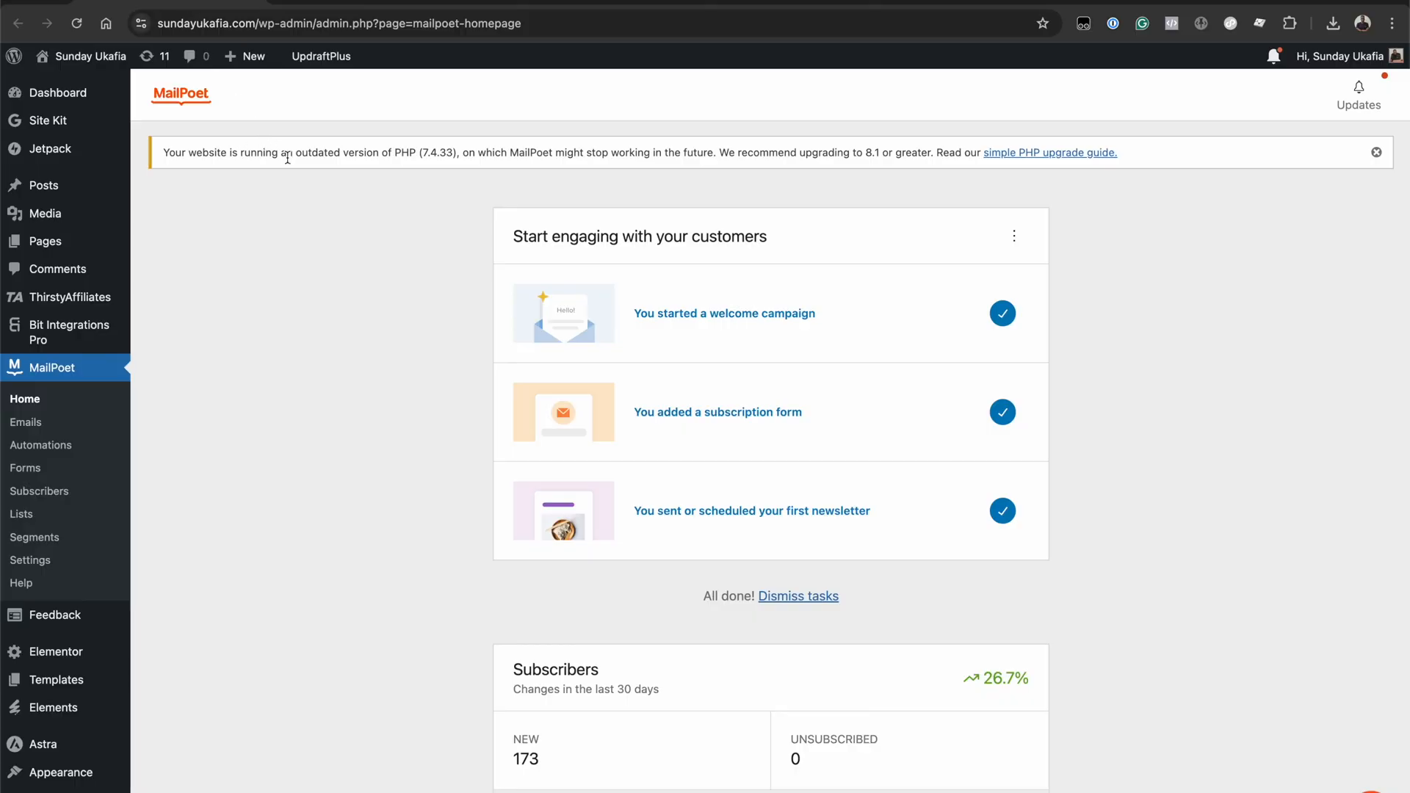
# Reload MailPoet Home and search Add Plugins for 'meta pixel', now offering an update instead of a PHP warning
pyautogui.click(29, 401)
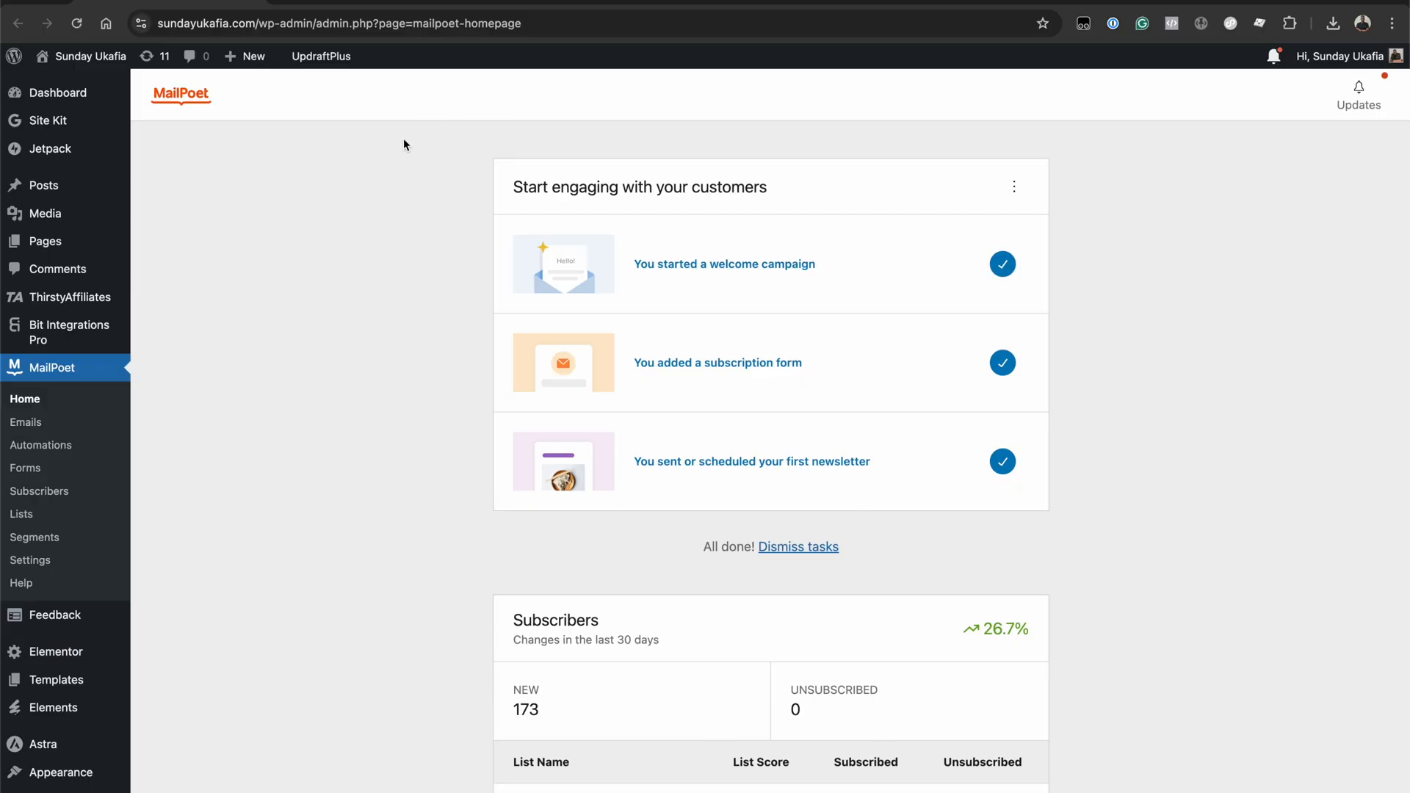
pyautogui.click(393, 2)
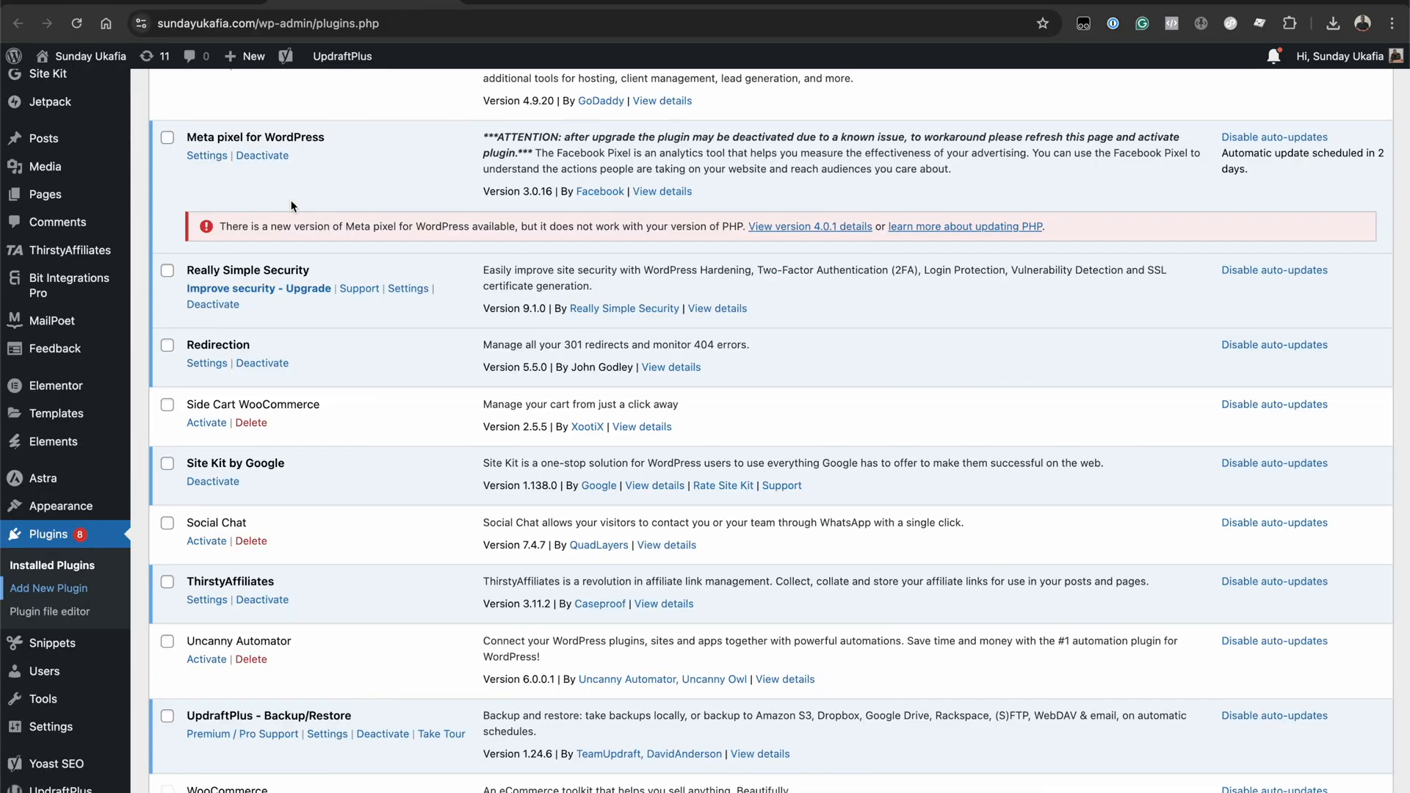
pyautogui.click(65, 592)
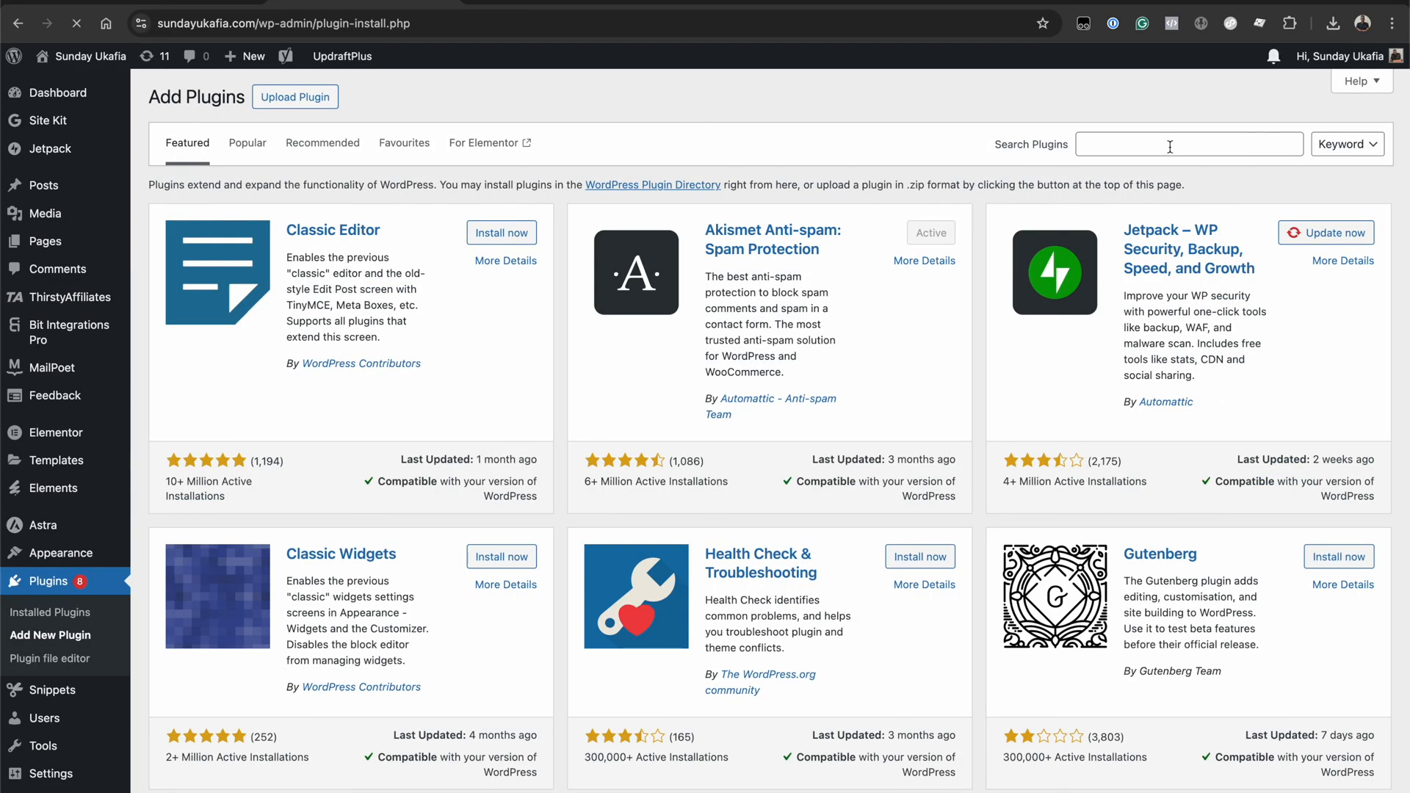
pyautogui.click(1170, 145)
pyautogui.write('meta')
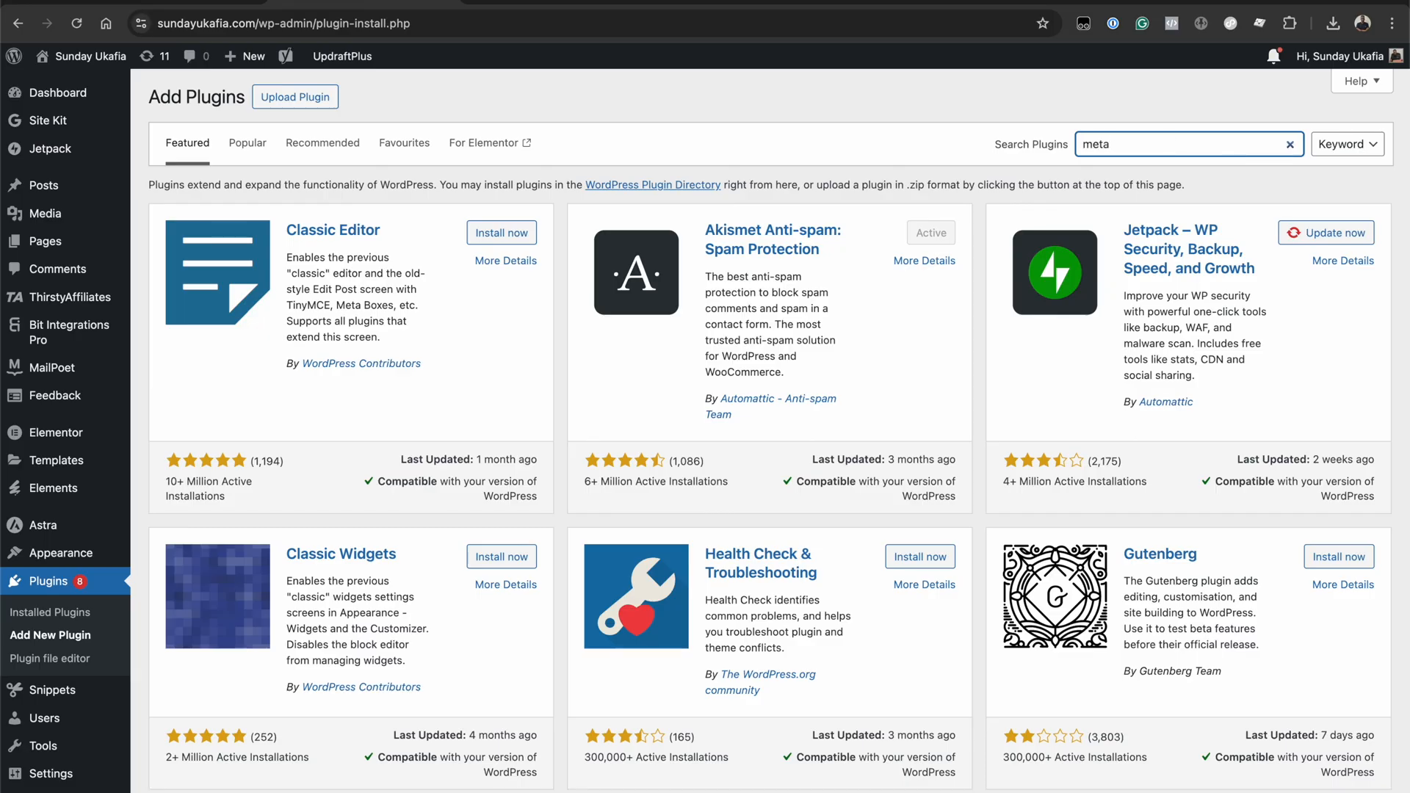
pyautogui.write(' pix')
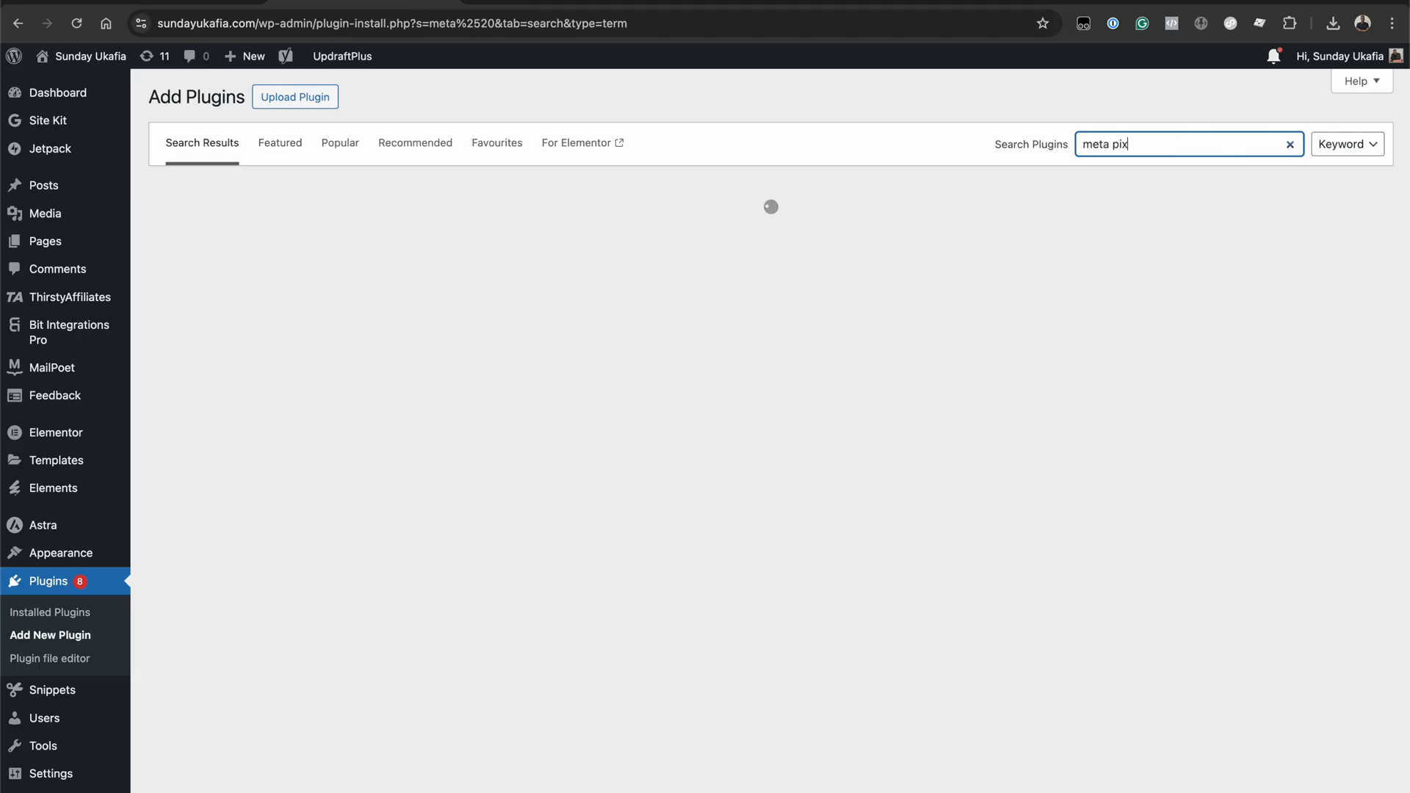
pyautogui.write('el')
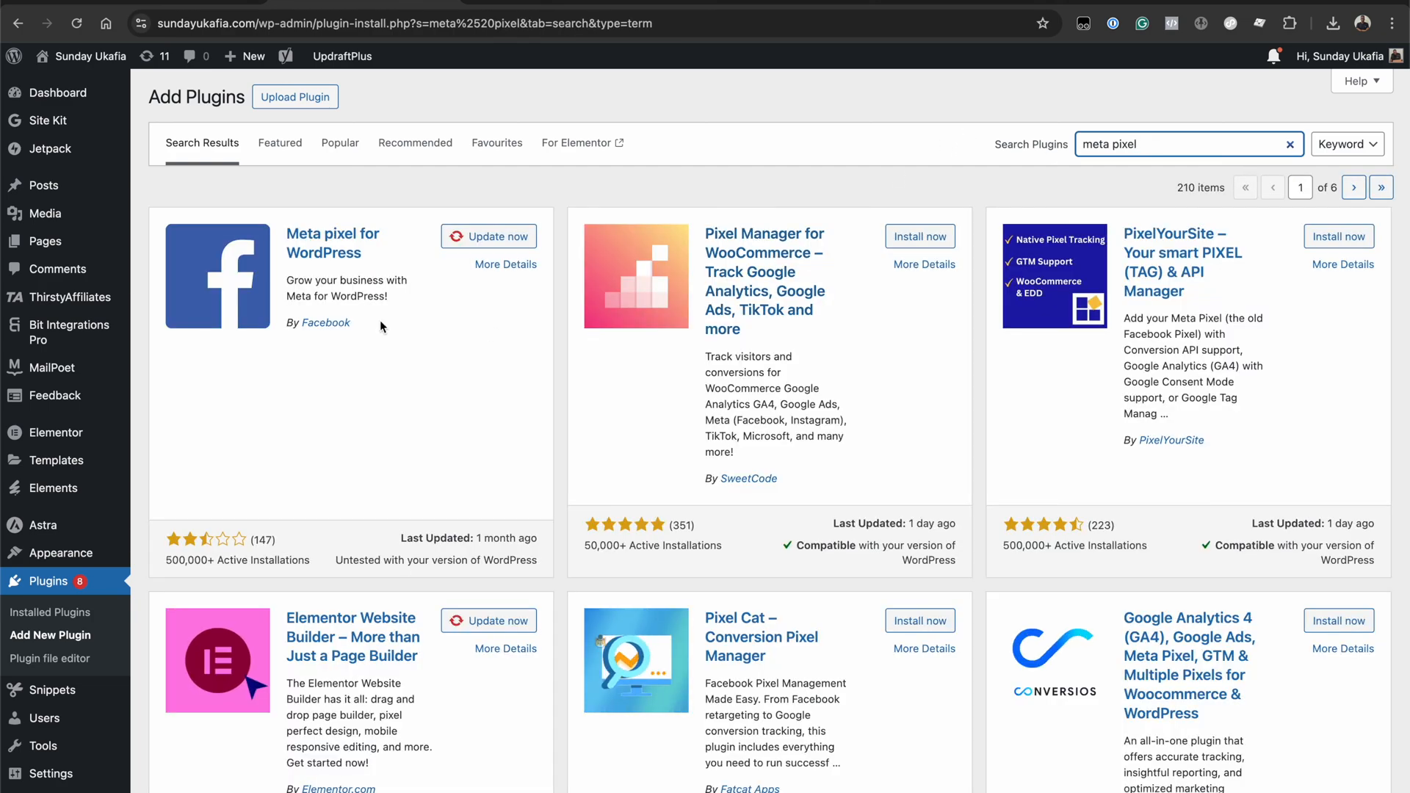
pyautogui.scroll(-2, 416, 338)
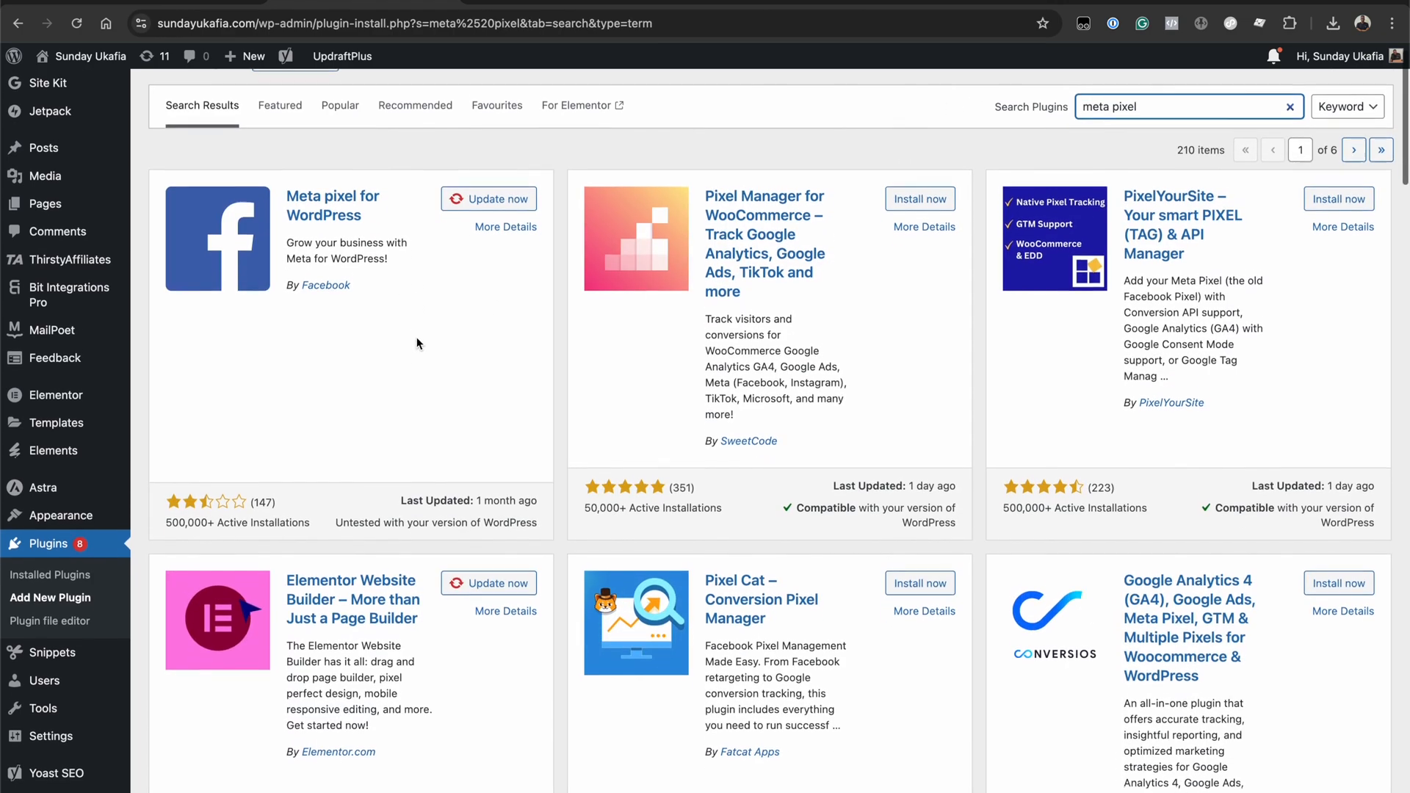
pyautogui.scroll(-1, 416, 343)
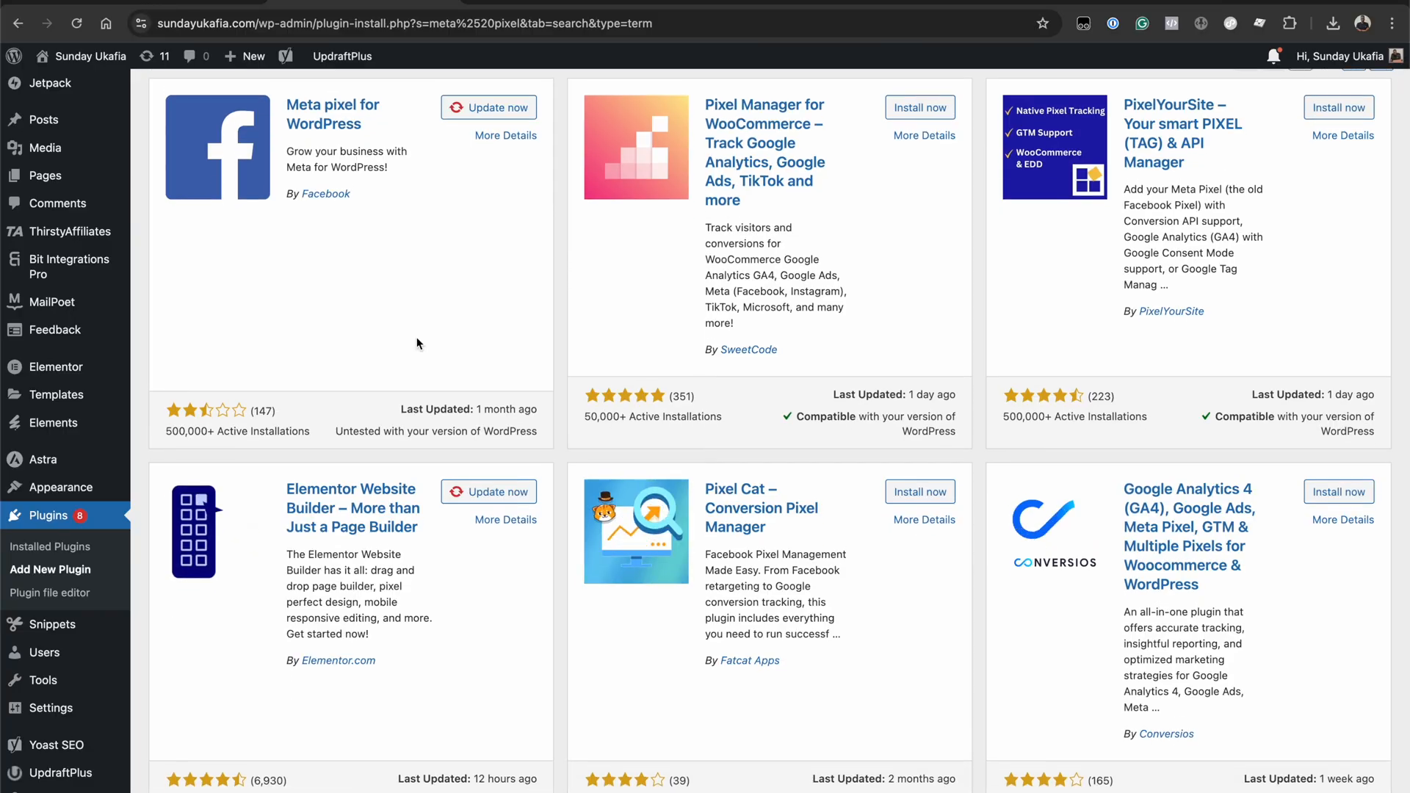
pyautogui.moveTo(88, 683)
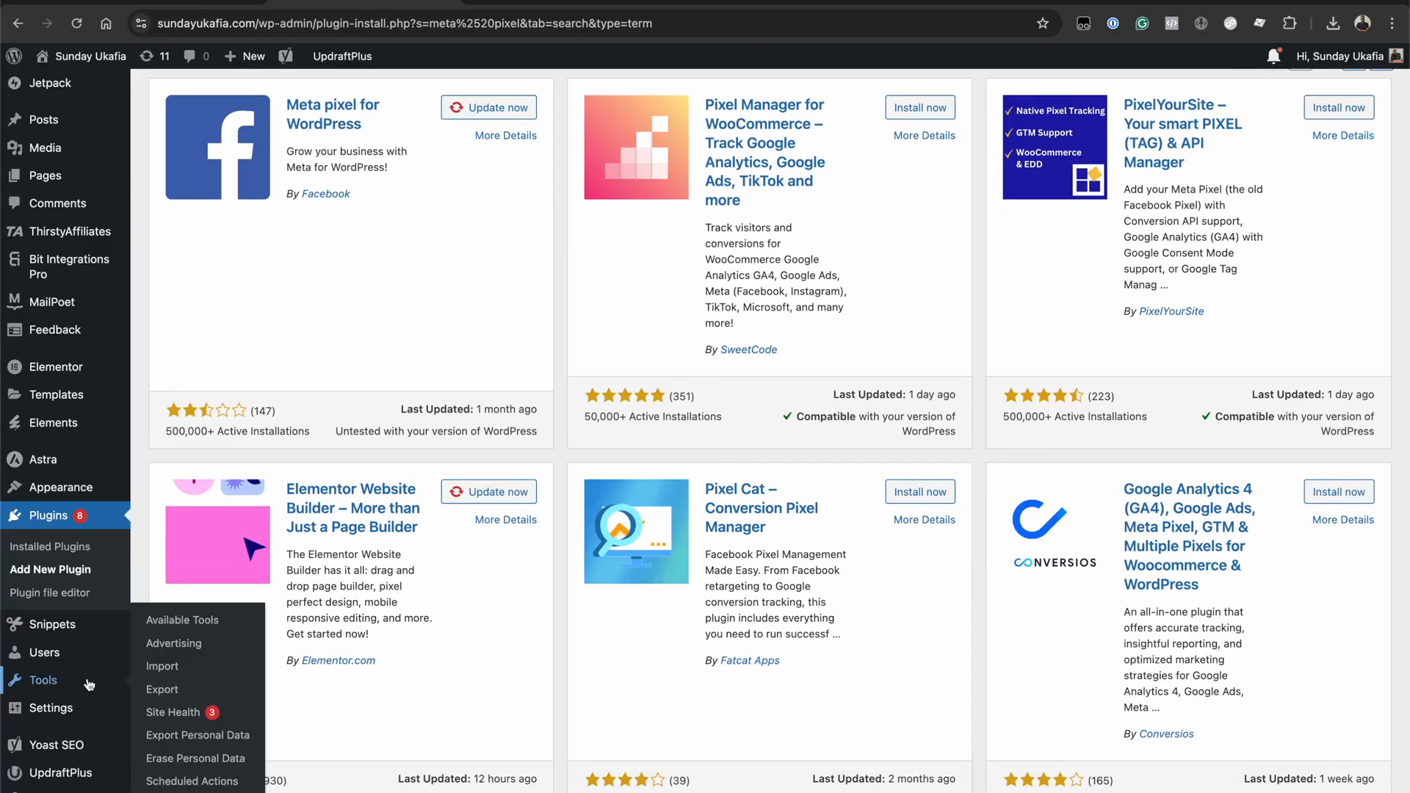
# Confirm in Site Health's Info > Server section that PHP version is now 8.1.30
pyautogui.click(179, 713)
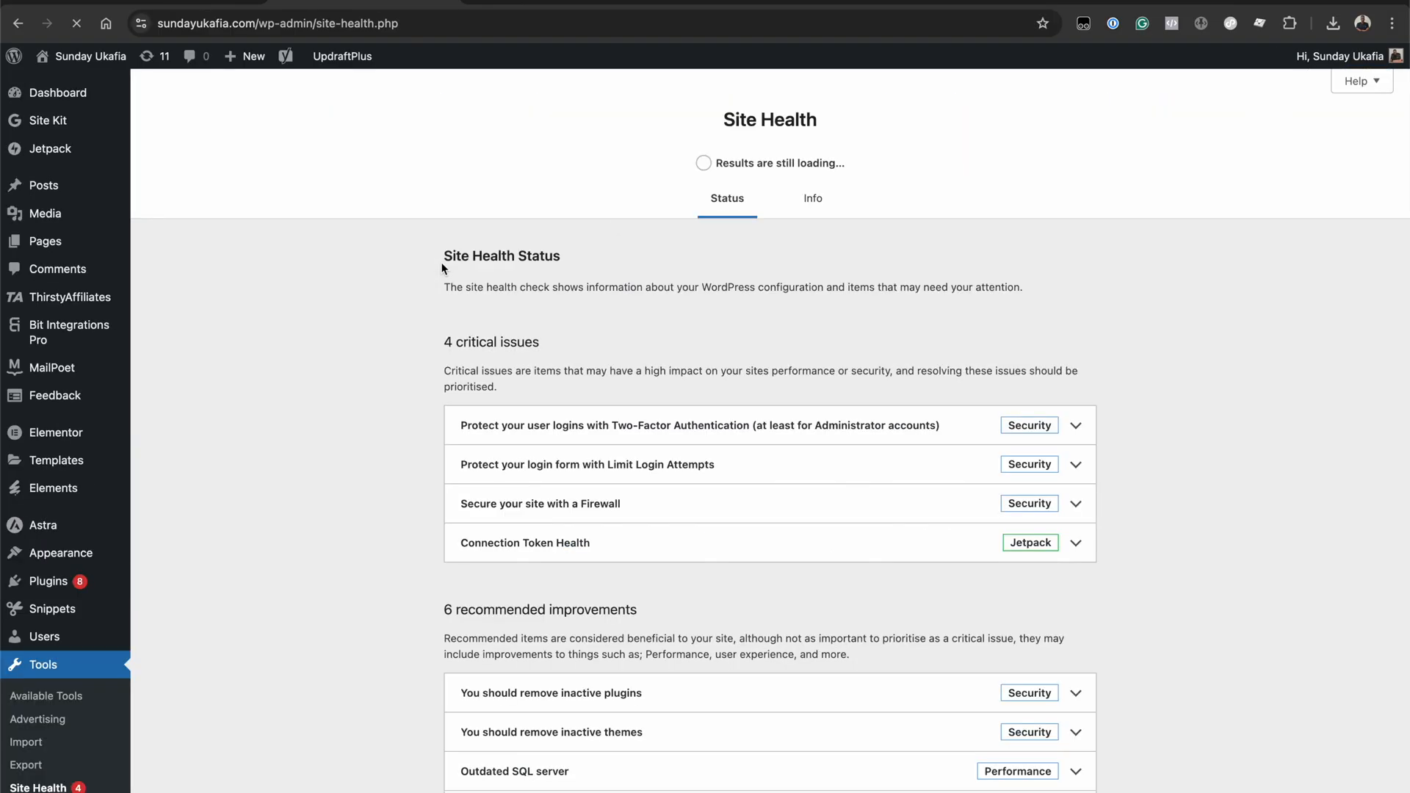
pyautogui.click(817, 201)
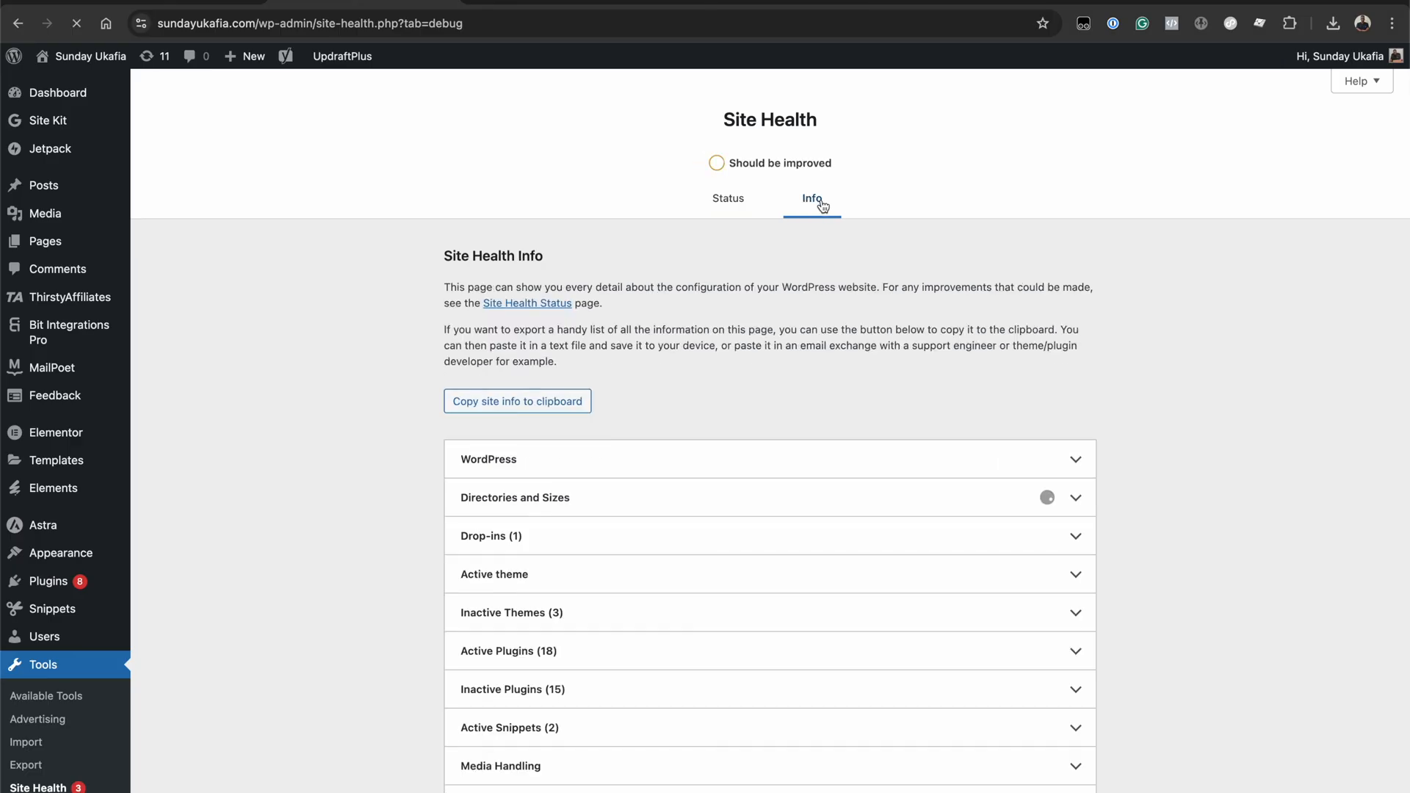
pyautogui.scroll(-3, 1039, 393)
pyautogui.click(1074, 586)
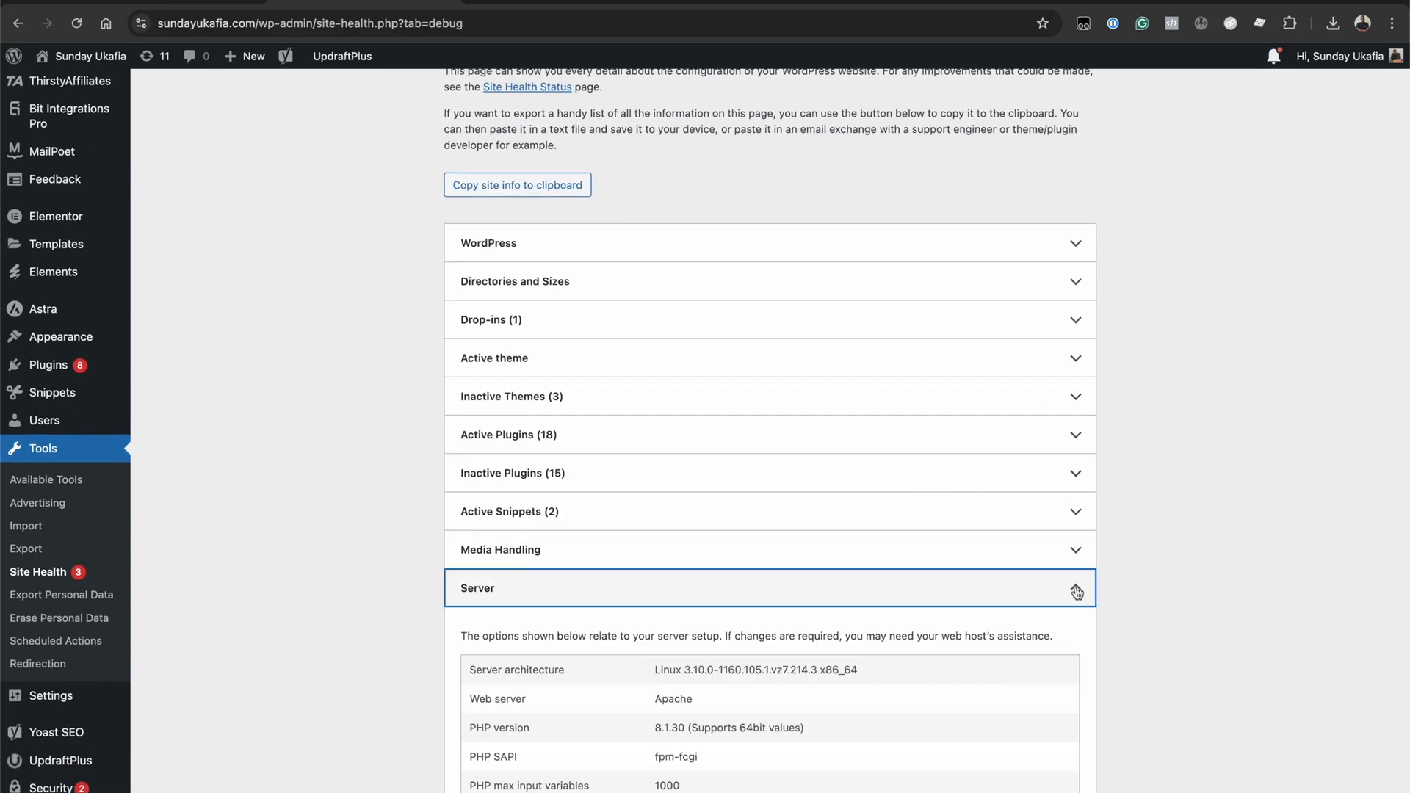
pyautogui.scroll(-4, 1222, 541)
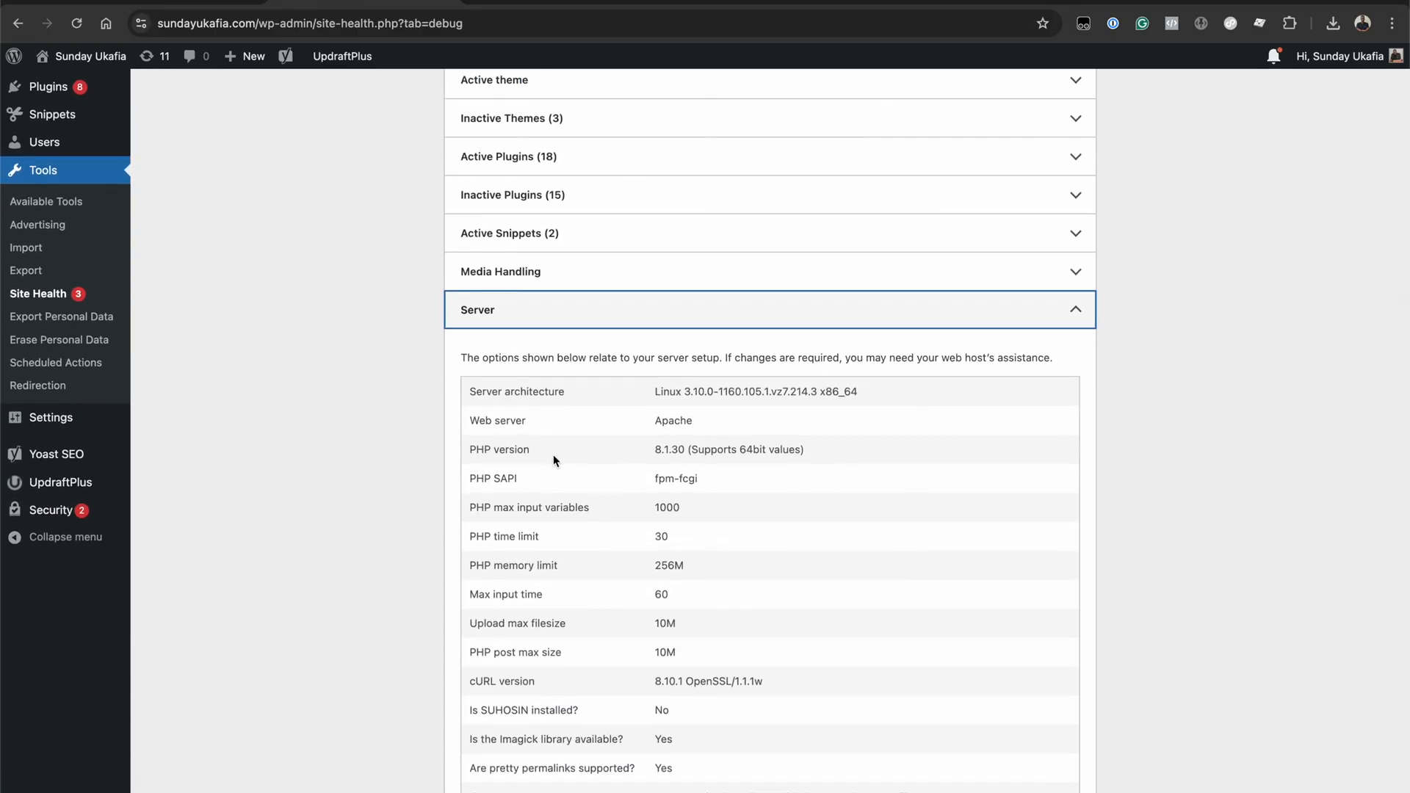